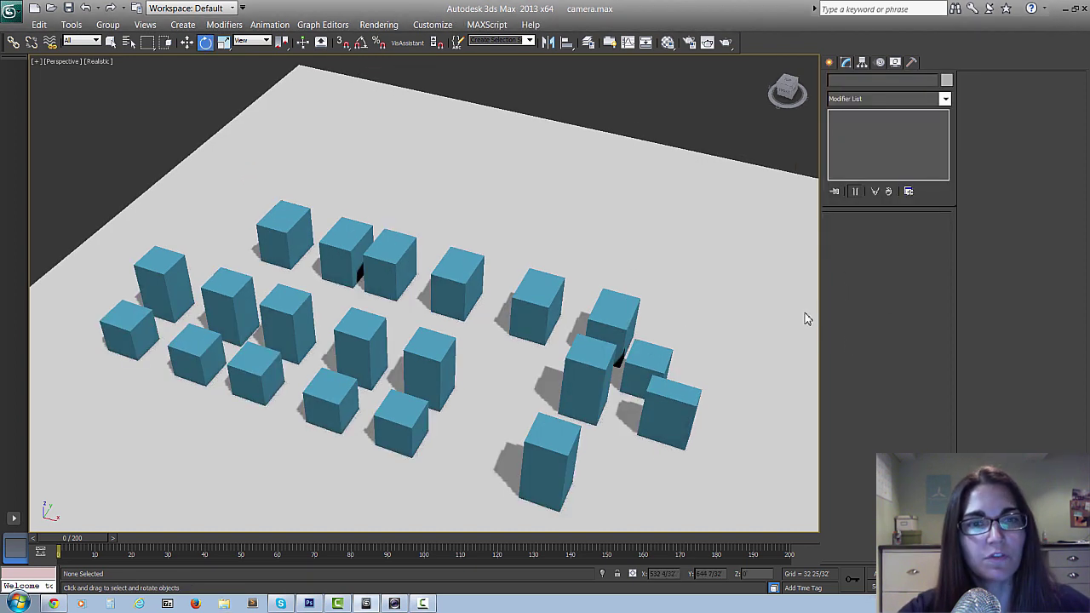
# Create a free camera in the empty area beside the ground plane
pyautogui.click(831, 66)
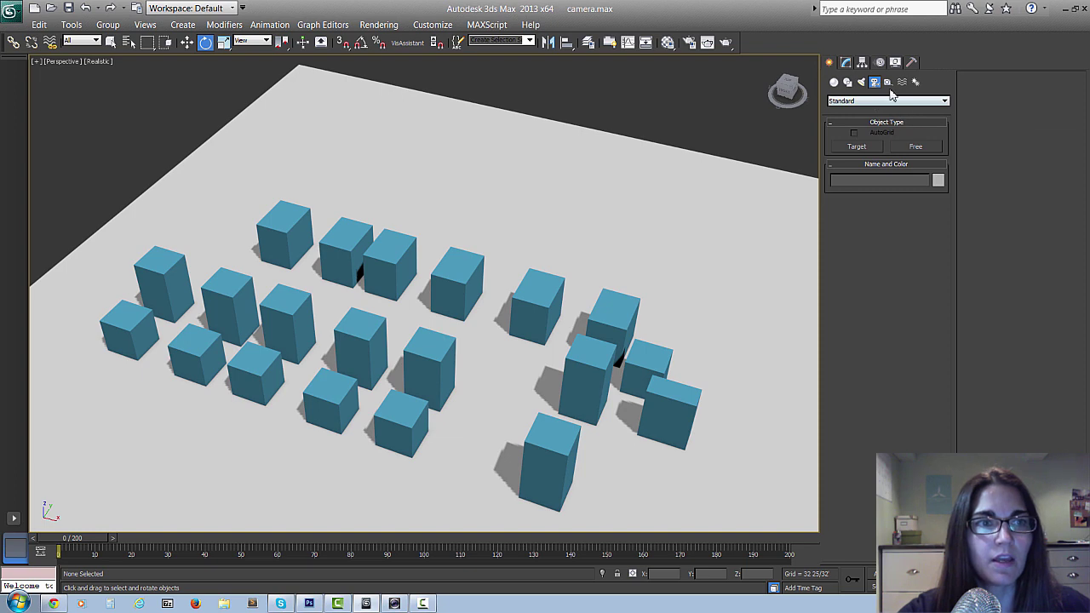
pyautogui.click(925, 147)
pyautogui.moveTo(430, 267); pyautogui.dragTo(633, 238, button='middle')
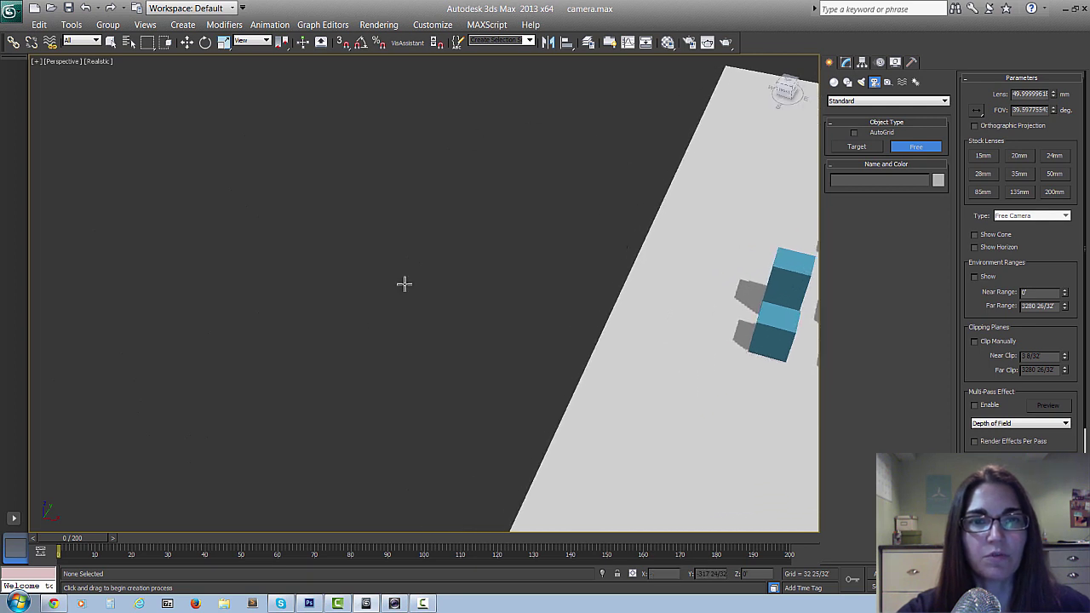
pyautogui.click(352, 325)
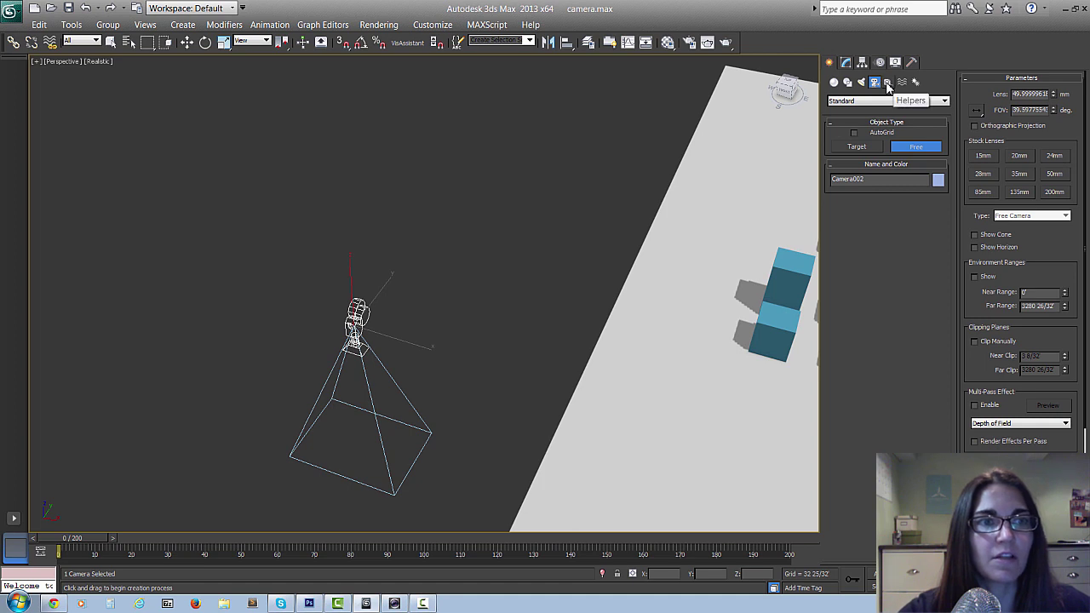
# Create a dummy helper in the empty area between the free camera and the ground plane
pyautogui.click(888, 82)
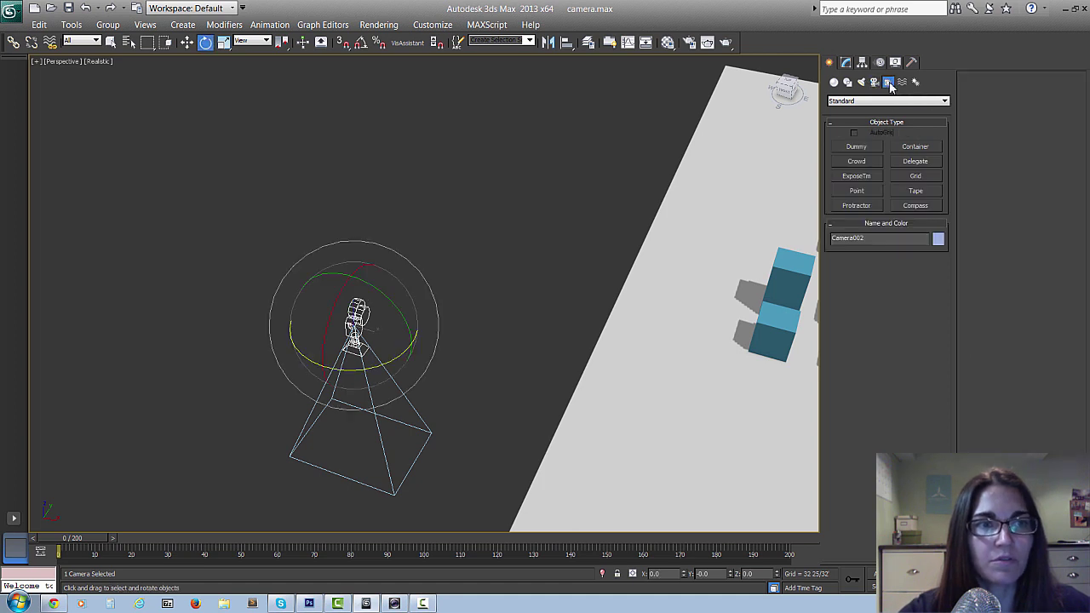
pyautogui.click(855, 146)
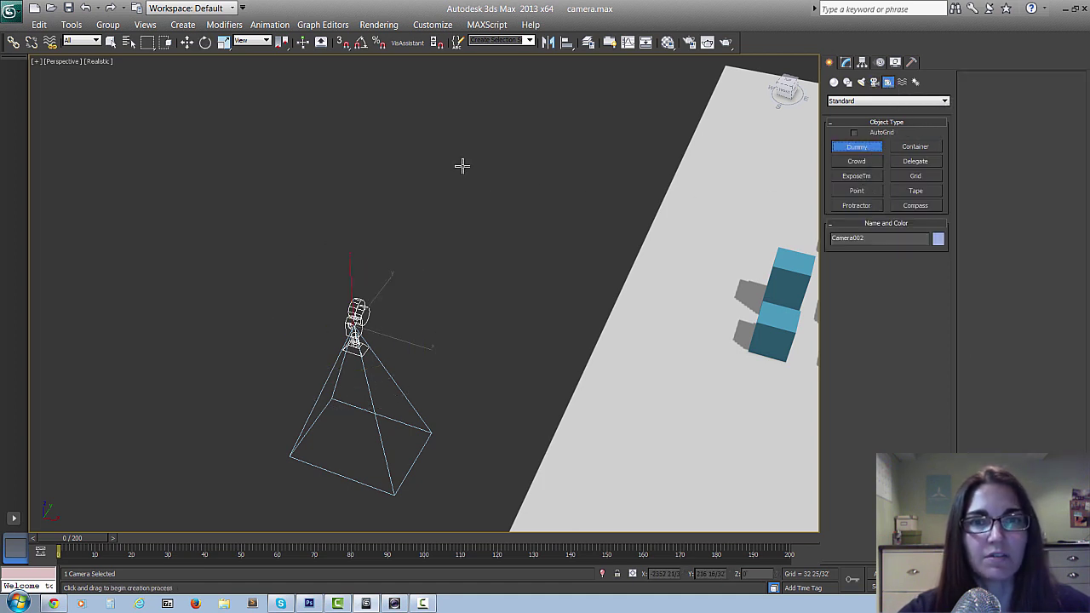
pyautogui.moveTo(455, 183); pyautogui.dragTo(463, 185)
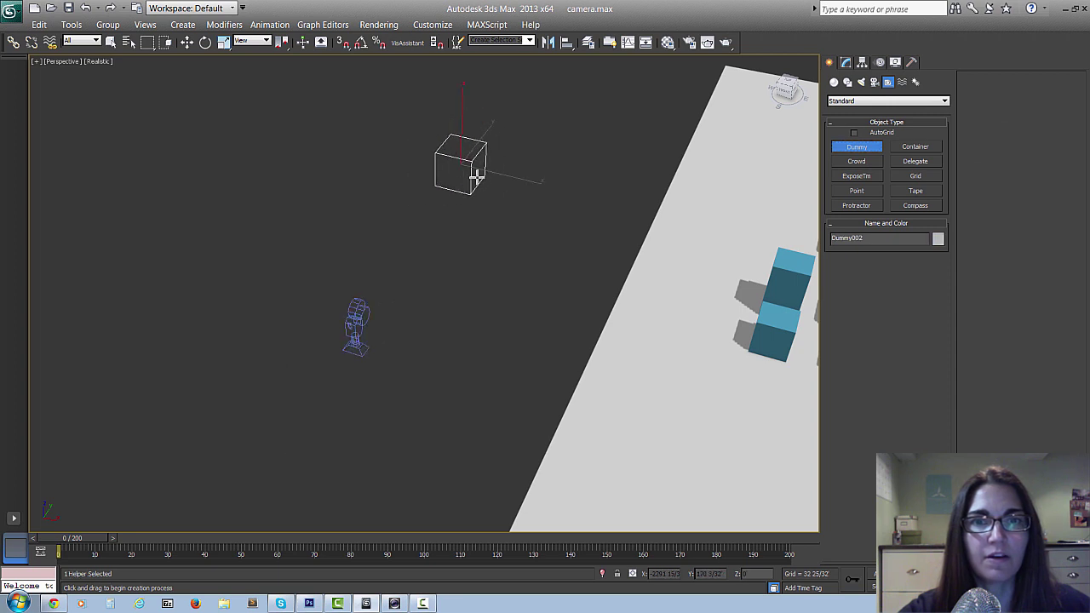
pyautogui.moveTo(463, 184); pyautogui.dragTo(507, 209, button='middle')
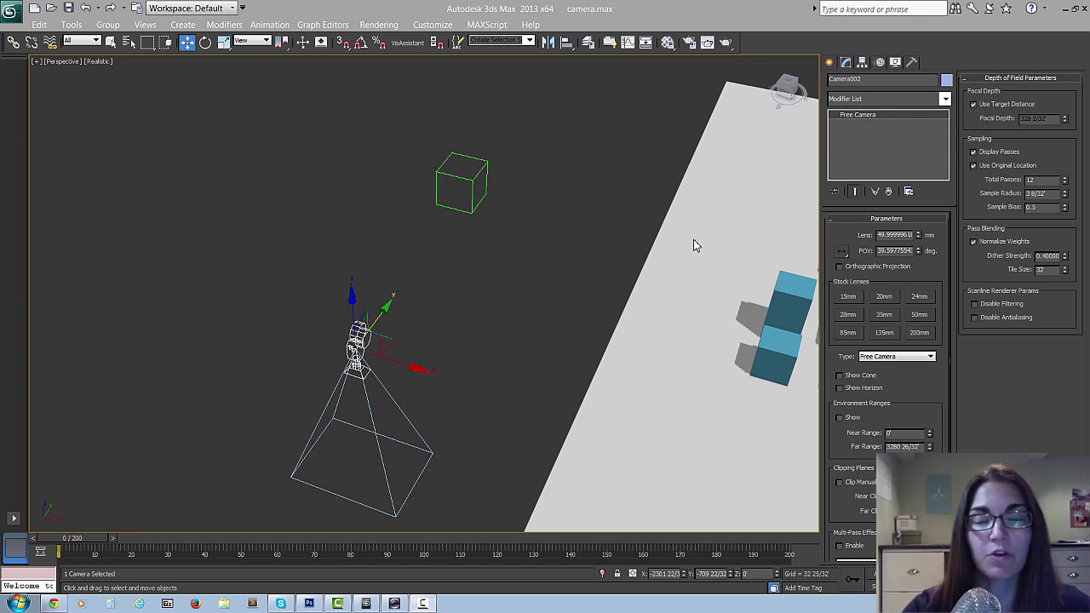
# Turn on angle snap and rotate the free camera 90 degrees about X so it looks horizontally
pyautogui.click(361, 43)
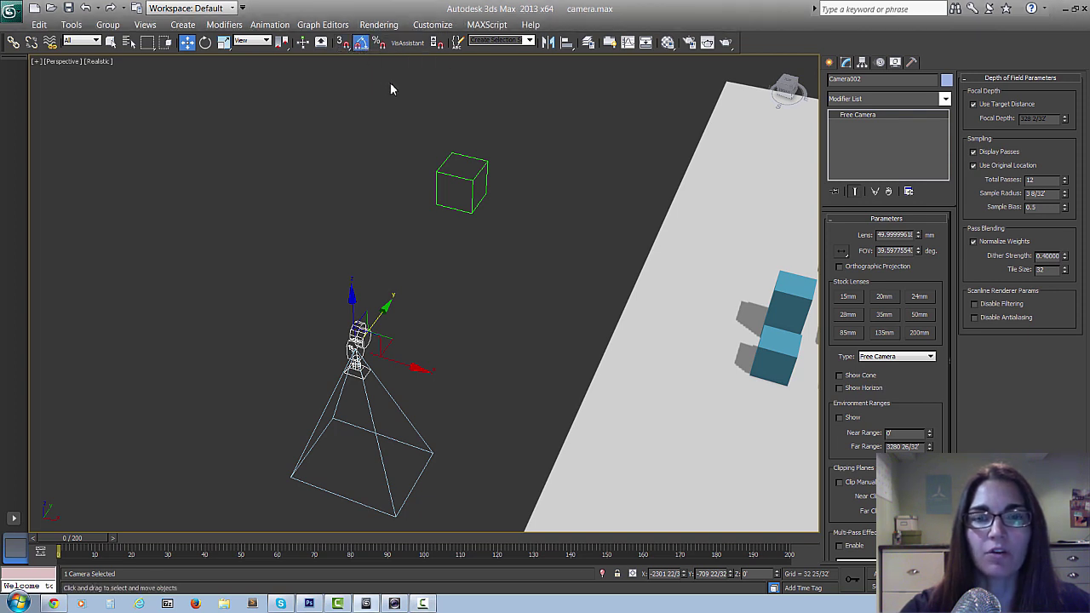
pyautogui.press('e')
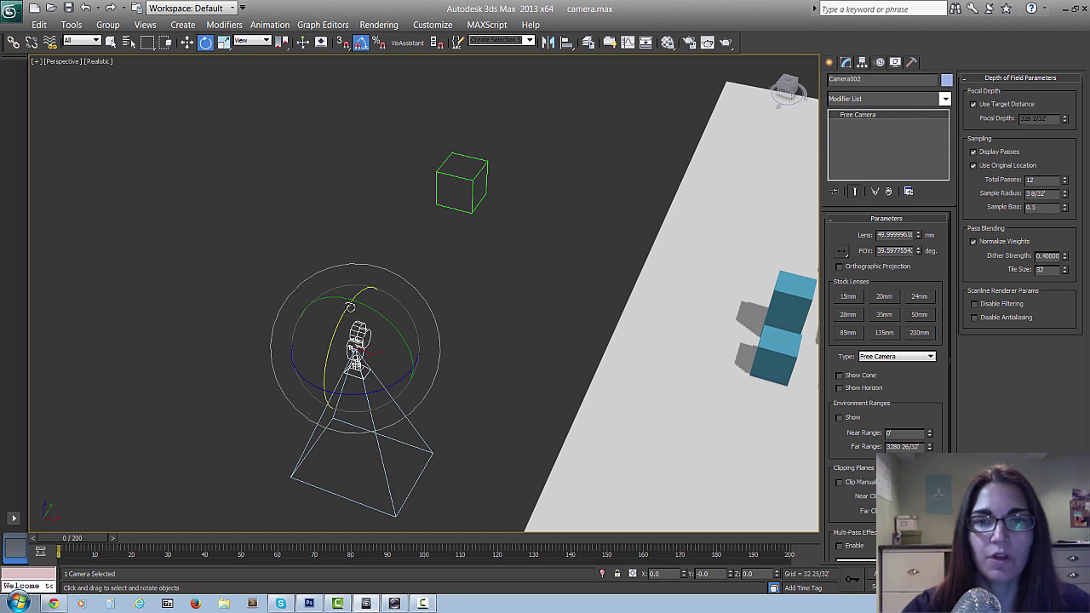
pyautogui.rightClick(350, 306)
pyautogui.click(401, 333)
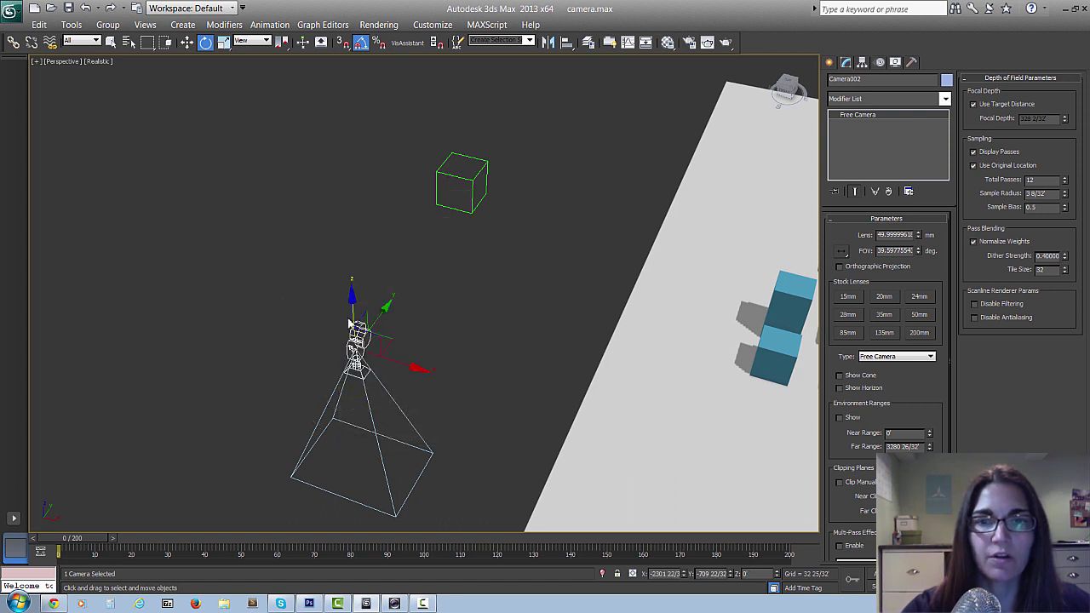
pyautogui.press('e')
pyautogui.moveTo(349, 320); pyautogui.dragTo(339, 364)
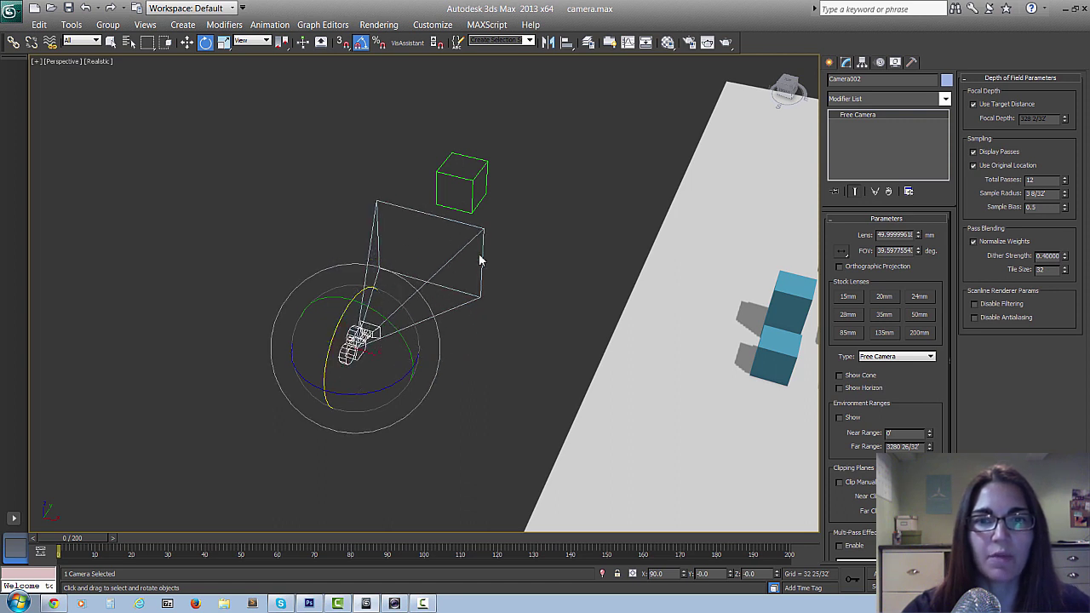
pyautogui.press('w')
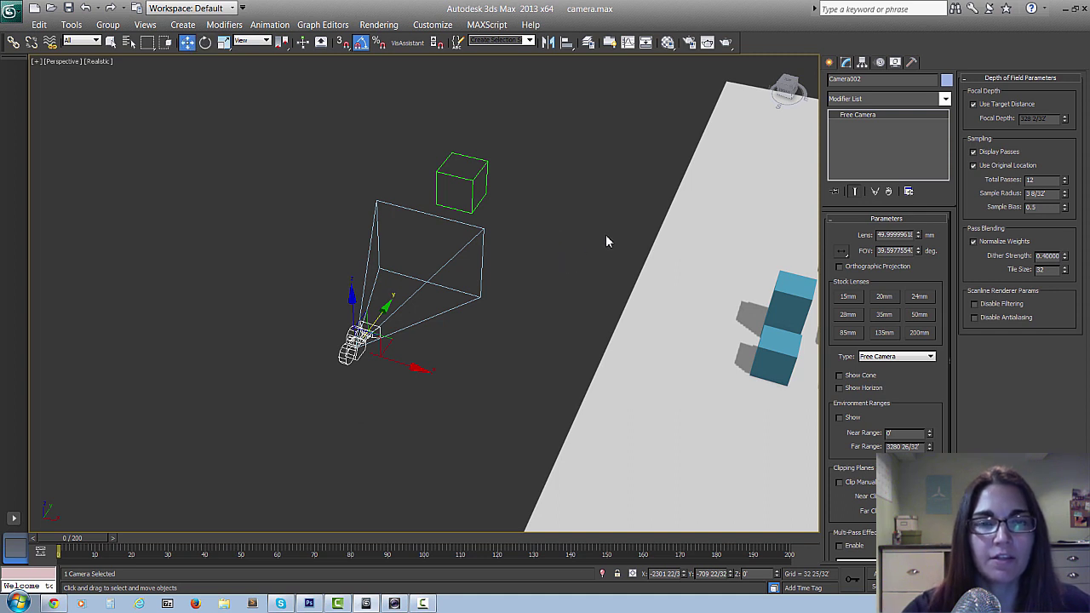
# Align the camera to the dummy in X, Y and Z position, pivot point to pivot point
pyautogui.click(569, 49)
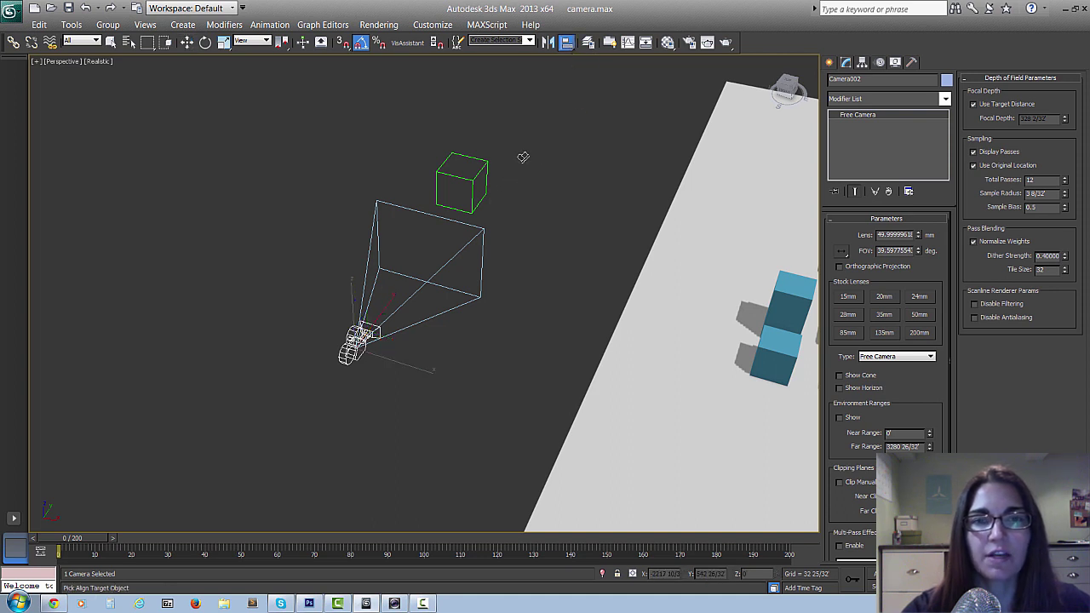
pyautogui.click(483, 175)
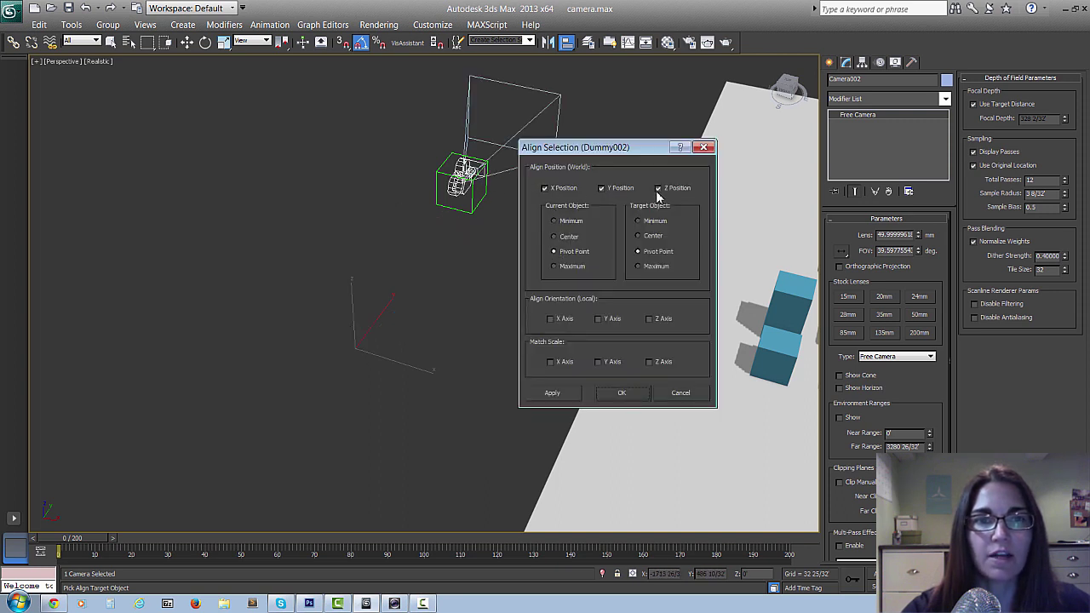
pyautogui.click(622, 394)
# Move the camera straight back along Y, leaving the dummy just in front of its view cone
pyautogui.moveTo(486, 154); pyautogui.dragTo(414, 242)
pyautogui.press('c')
pyautogui.press('t')
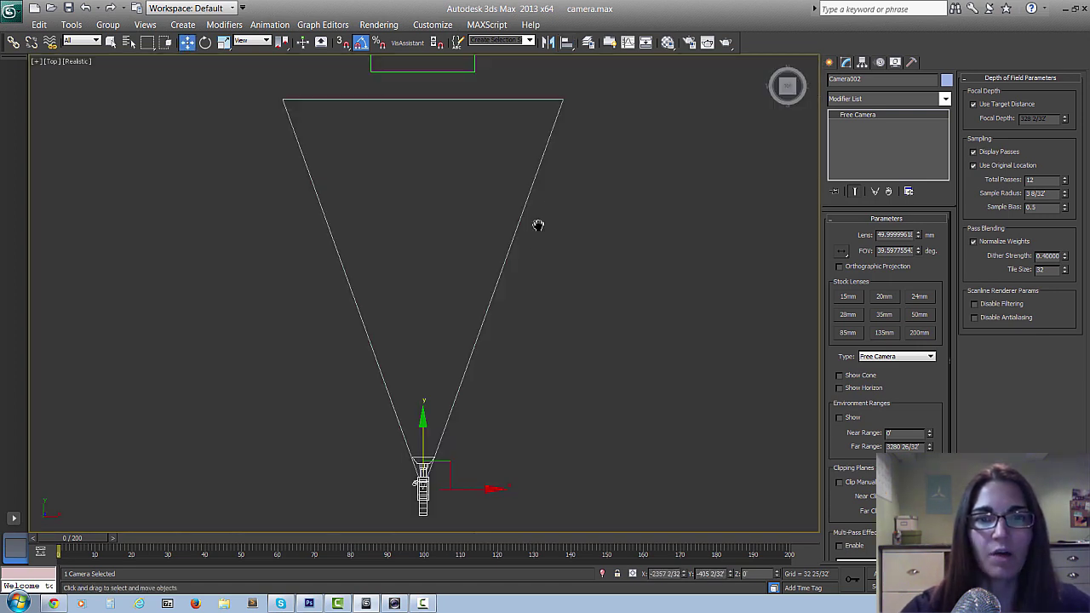
pyautogui.scroll(-3, 570, 272)
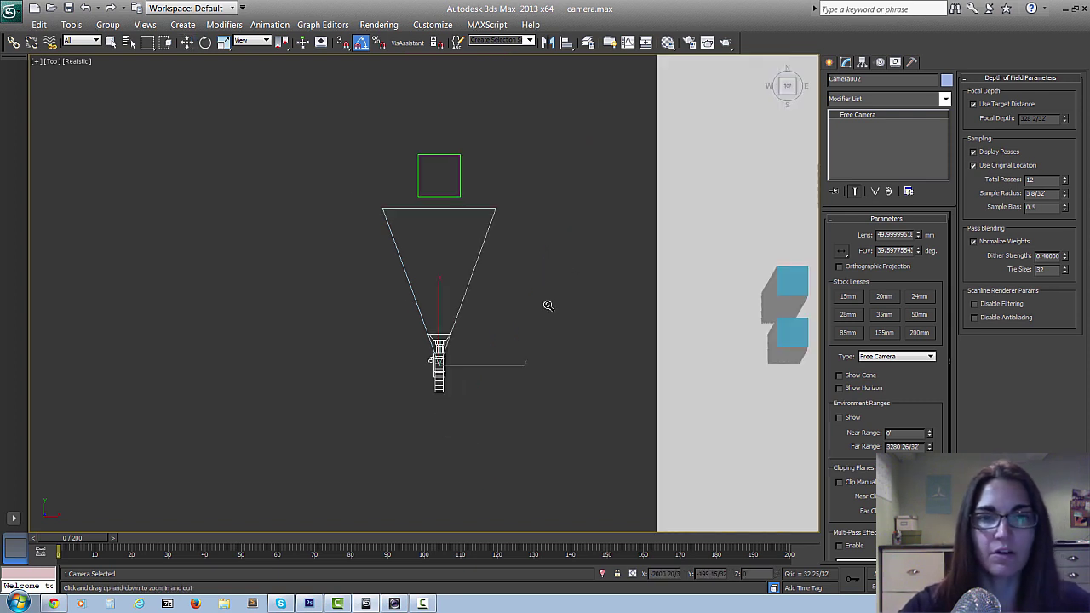
pyautogui.press('w')
pyautogui.moveTo(437, 344); pyautogui.dragTo(462, 317)
pyautogui.moveTo(462, 317); pyautogui.dragTo(546, 229, button='middle')
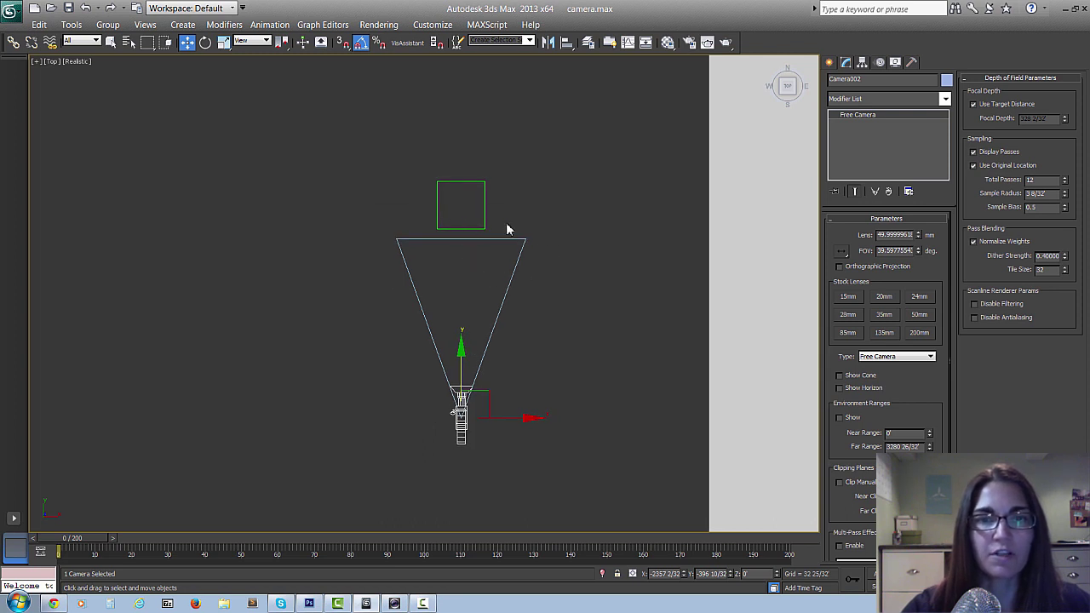
pyautogui.moveTo(462, 352); pyautogui.dragTo(462, 366)
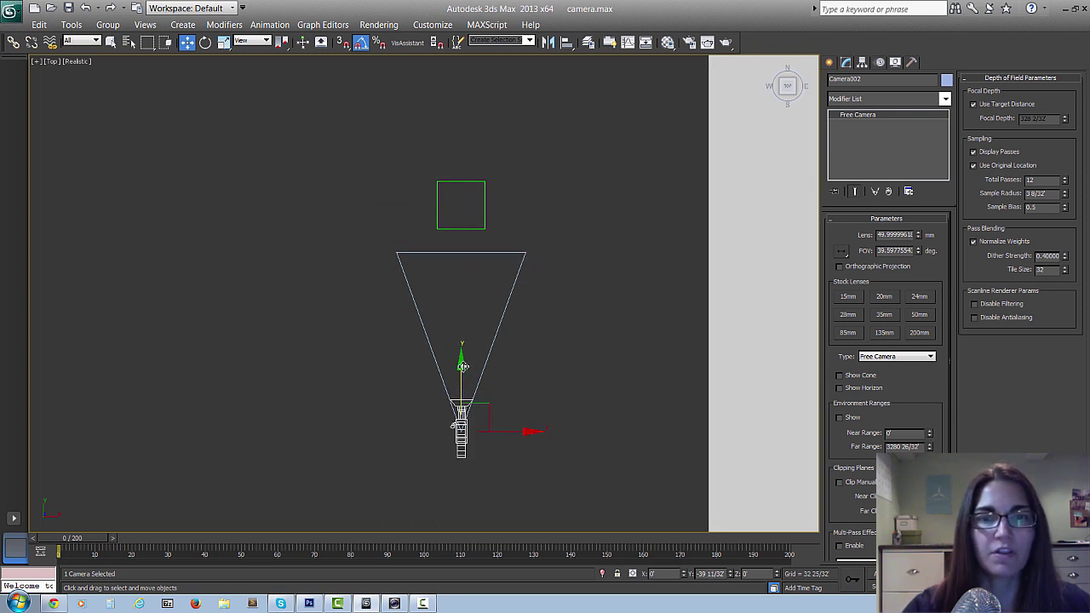
# Link the camera to the dummy so that the dummy becomes its parent
pyautogui.keyDown('alt'); pyautogui.moveTo(462, 366); pyautogui.dragTo(482, 241, button='middle'); pyautogui.keyUp('alt')
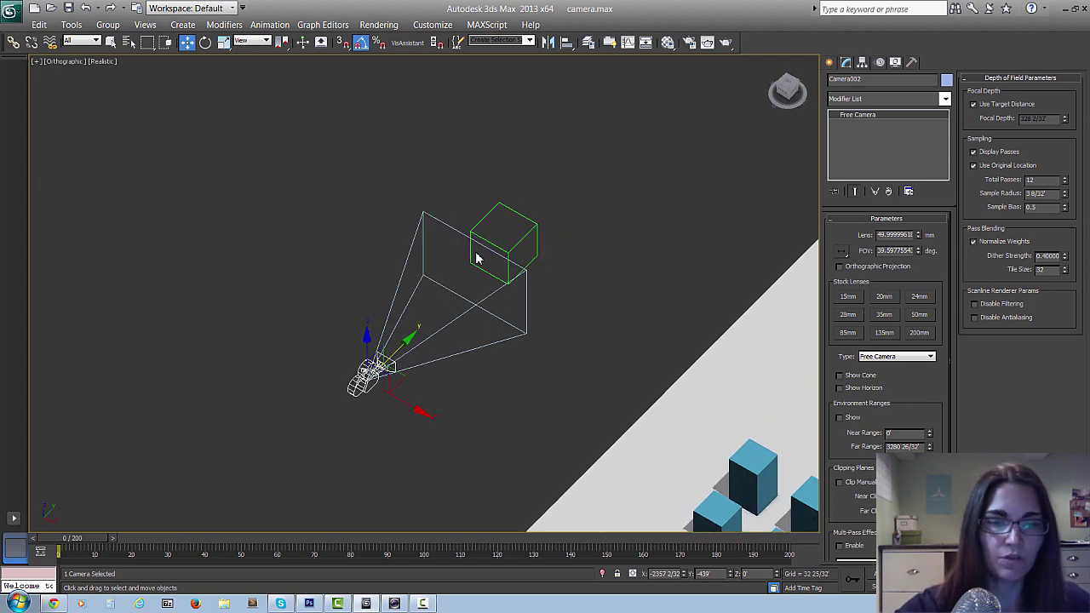
pyautogui.press('p')
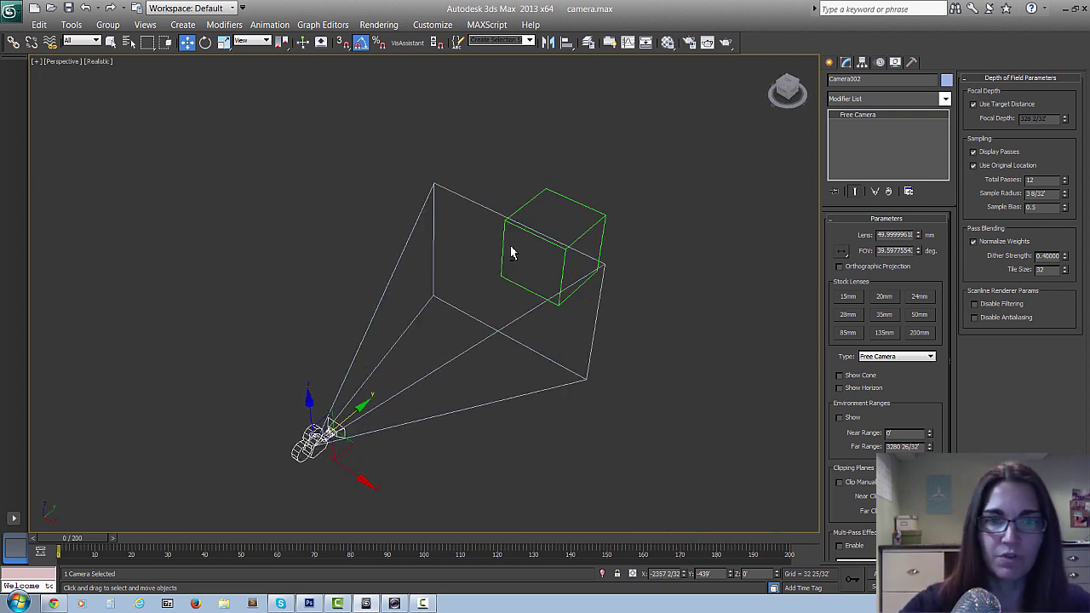
pyautogui.moveTo(511, 252); pyautogui.dragTo(418, 224, button='middle')
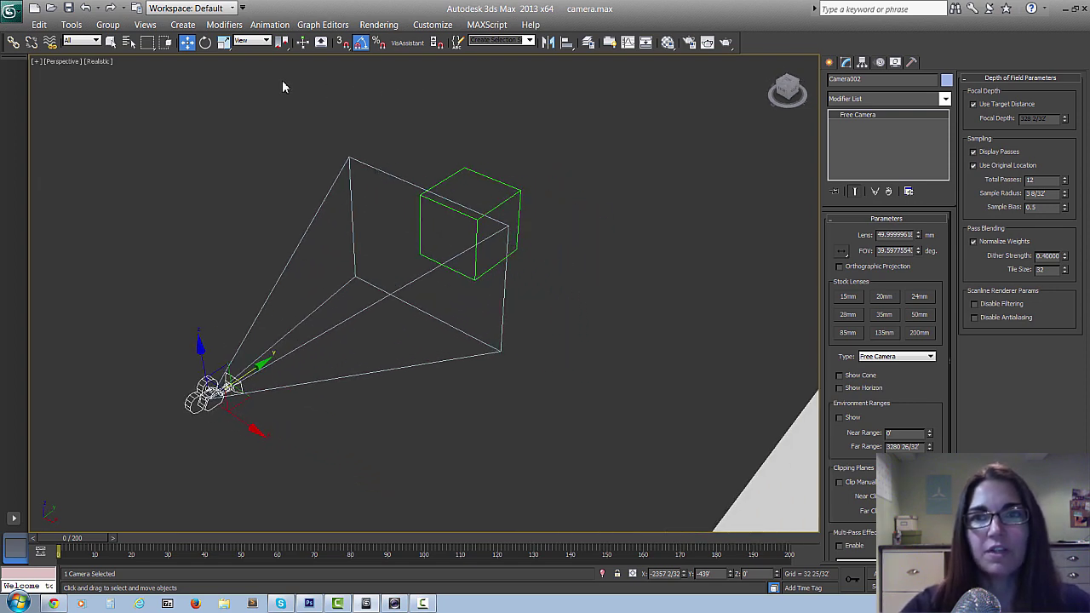
pyautogui.click(14, 42)
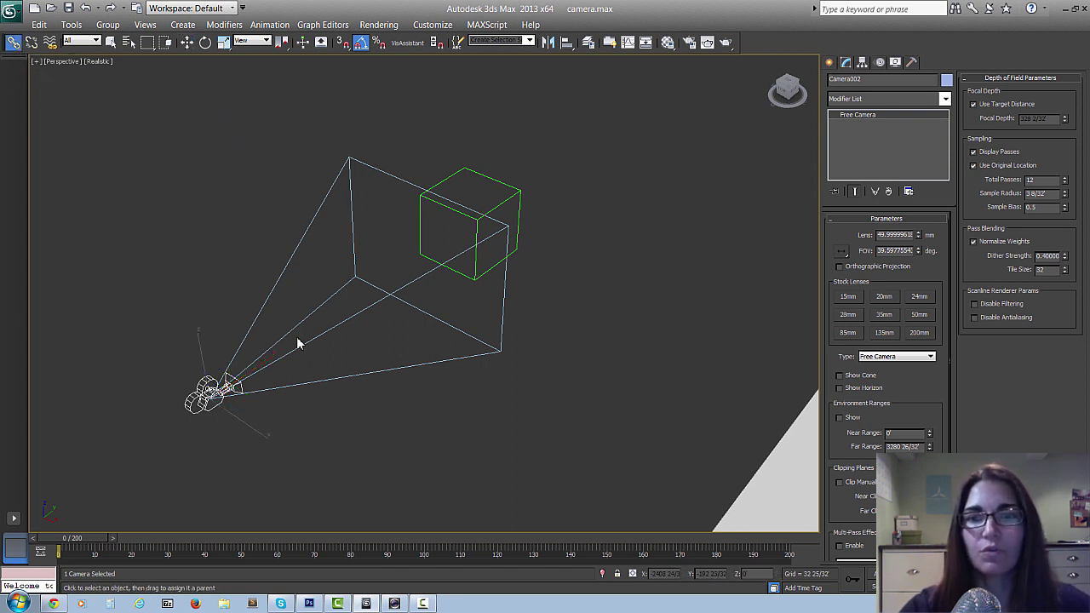
pyautogui.rightClick(209, 394)
pyautogui.rightClick(212, 394)
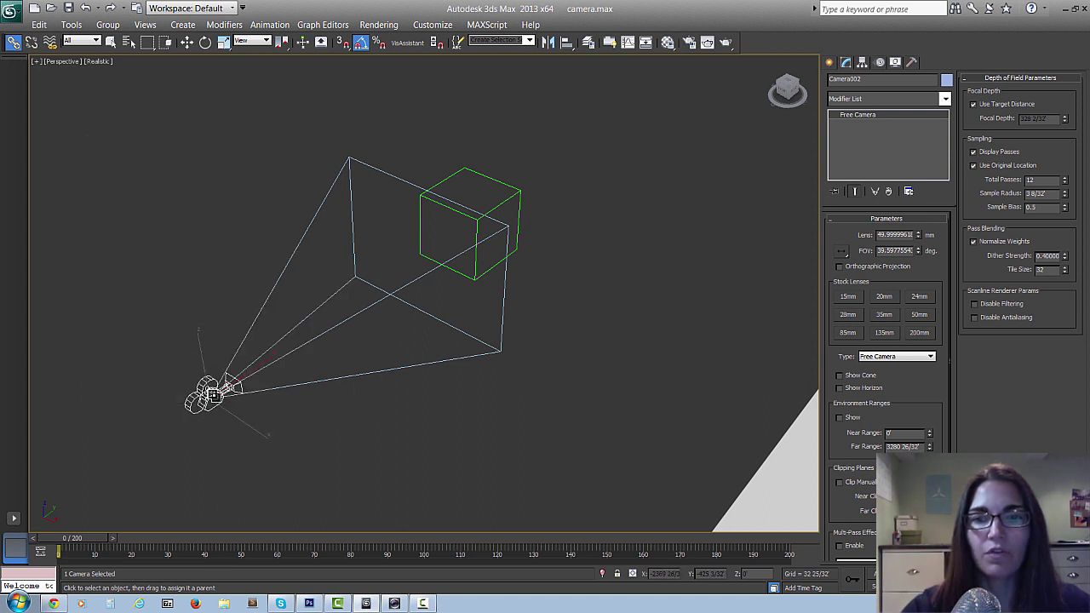
pyautogui.moveTo(240, 364); pyautogui.dragTo(494, 179)
pyautogui.press('w')
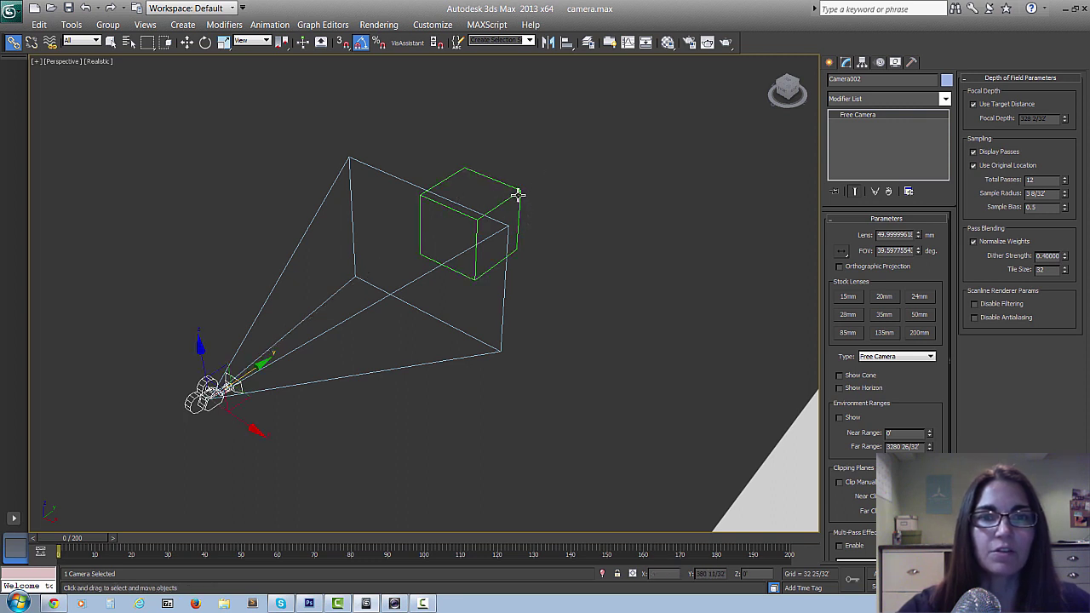
# Select the dummy and move it slightly to test that the linked camera follows
pyautogui.click(518, 195)
pyautogui.moveTo(474, 185)
pyautogui.mouseDown()
pyautogui.moveTo(478, 155)
pyautogui.moveTo(477, 193)
pyautogui.moveTo(476, 173)
pyautogui.mouseUp()
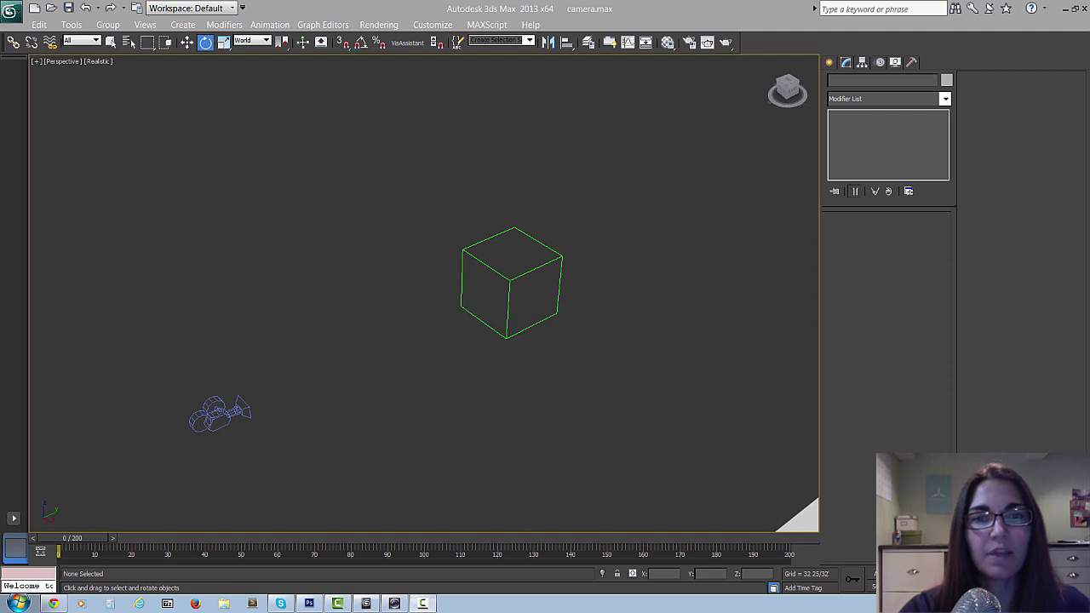
pyautogui.click(511, 282)
pyautogui.press('w')
pyautogui.moveTo(534, 274)
pyautogui.mouseDown()
pyautogui.moveTo(492, 295)
pyautogui.moveTo(631, 232)
pyautogui.moveTo(512, 289)
pyautogui.moveTo(651, 237)
pyautogui.moveTo(545, 277)
pyautogui.mouseUp()
pyautogui.moveTo(572, 320)
pyautogui.mouseDown()
pyautogui.moveTo(550, 312)
pyautogui.moveTo(622, 345)
pyautogui.moveTo(559, 334)
pyautogui.mouseUp()
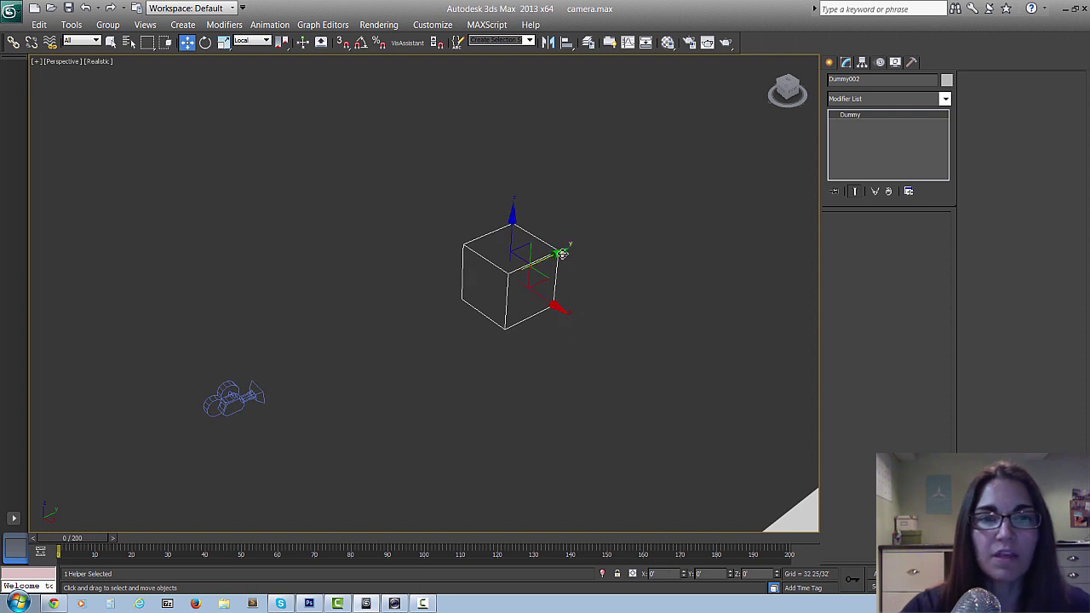
pyautogui.moveTo(562, 253)
pyautogui.mouseDown()
pyautogui.moveTo(599, 238)
pyautogui.moveTo(548, 260)
pyautogui.moveTo(570, 259)
pyautogui.mouseUp()
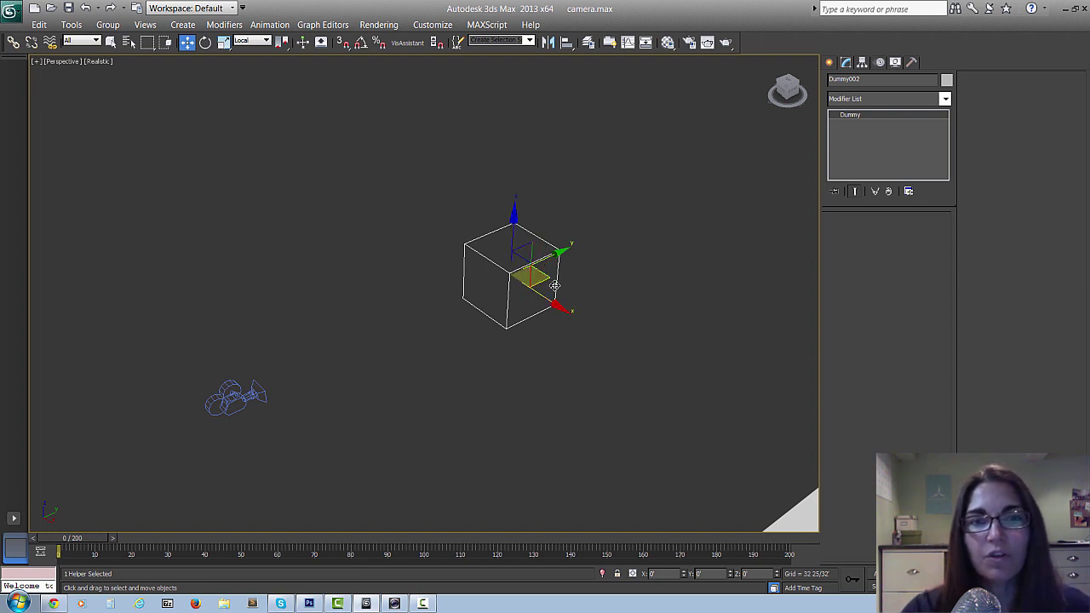
# Switch the reference coordinate system to World and rotate the dummy about -20 degrees around Z
pyautogui.click(266, 41)
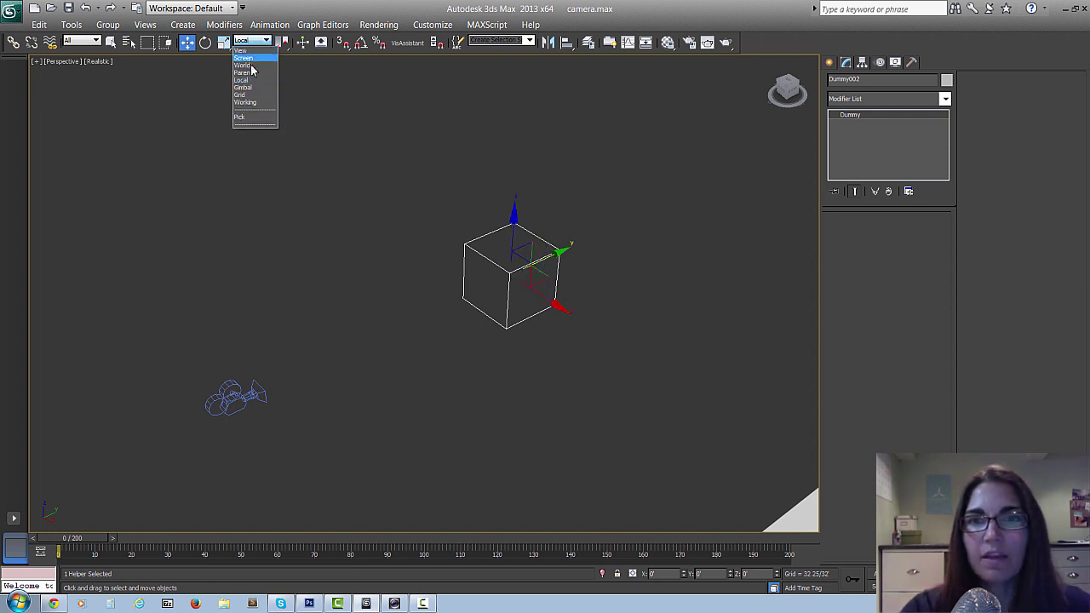
pyautogui.click(252, 66)
pyautogui.press('e')
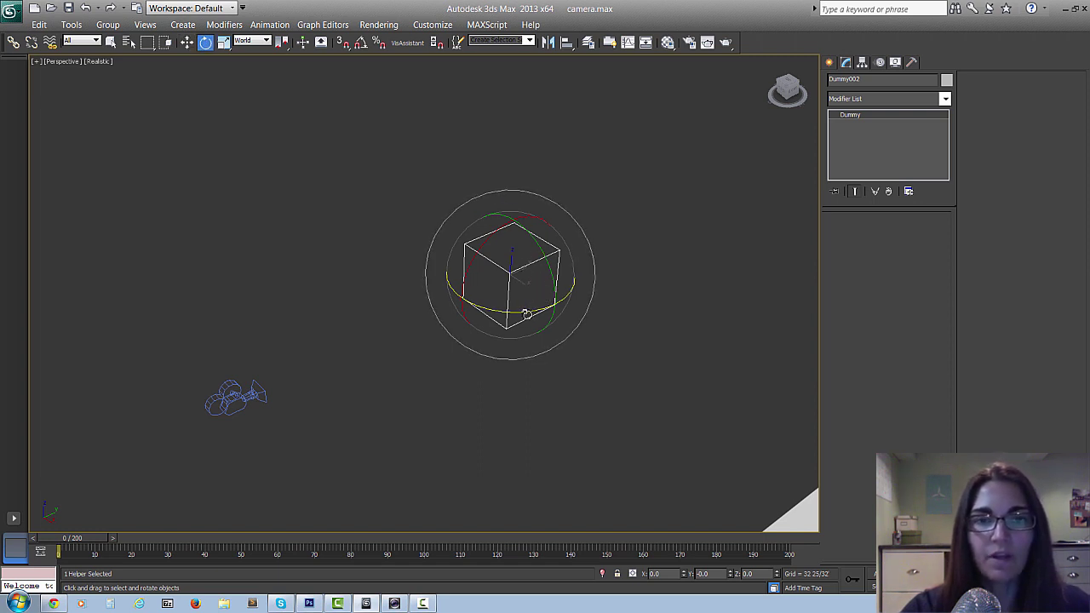
pyautogui.moveTo(529, 317); pyautogui.dragTo(509, 295)
pyautogui.moveTo(533, 293); pyautogui.dragTo(503, 289)
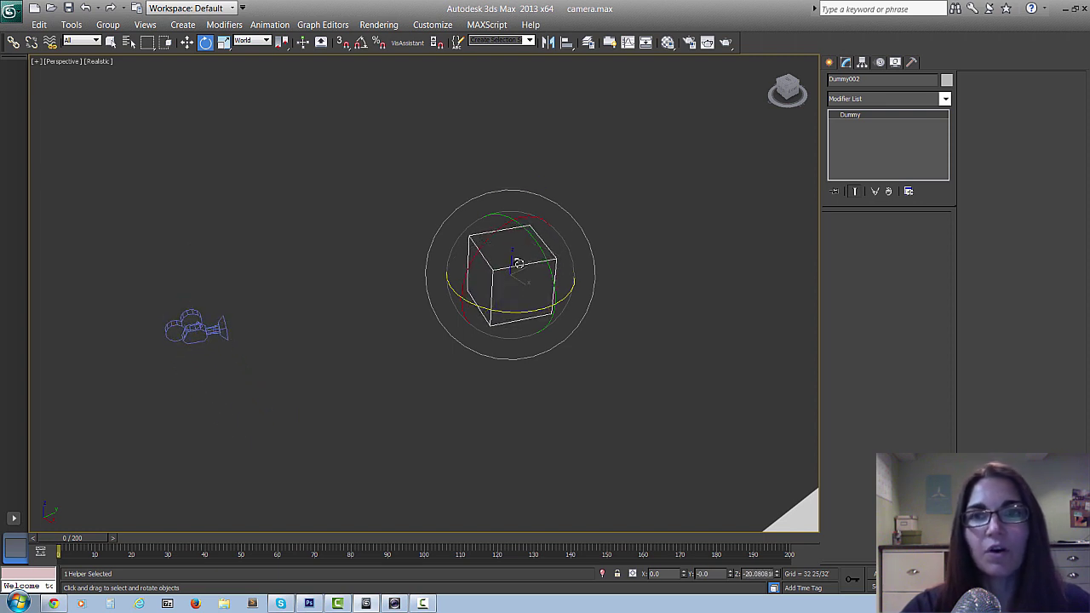
# Switch the reference coordinate system to Local and tilt the dummy around its X axis
pyautogui.click(267, 41)
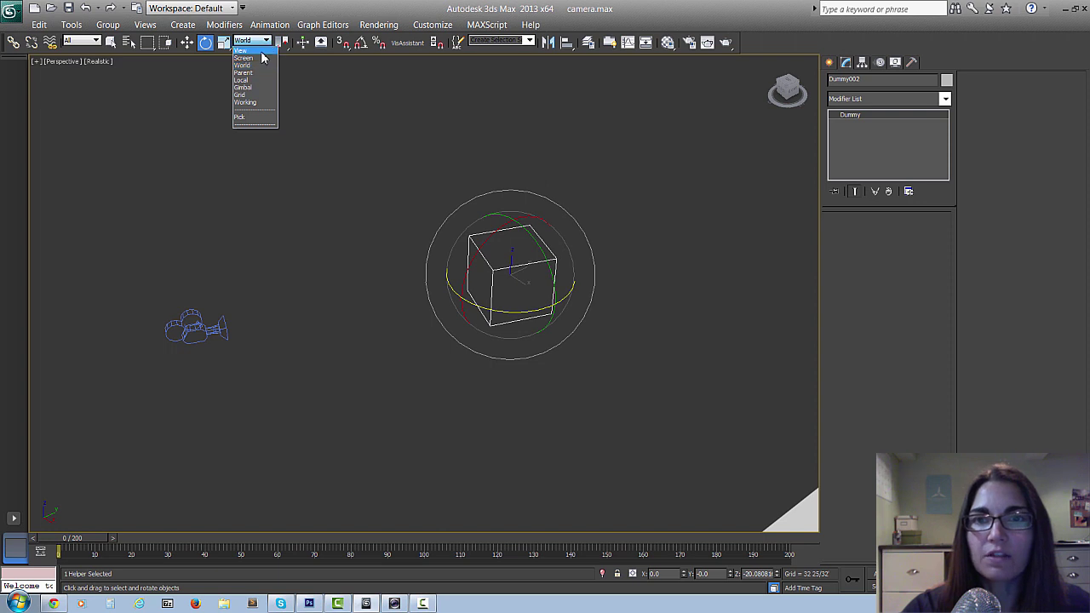
pyautogui.click(253, 80)
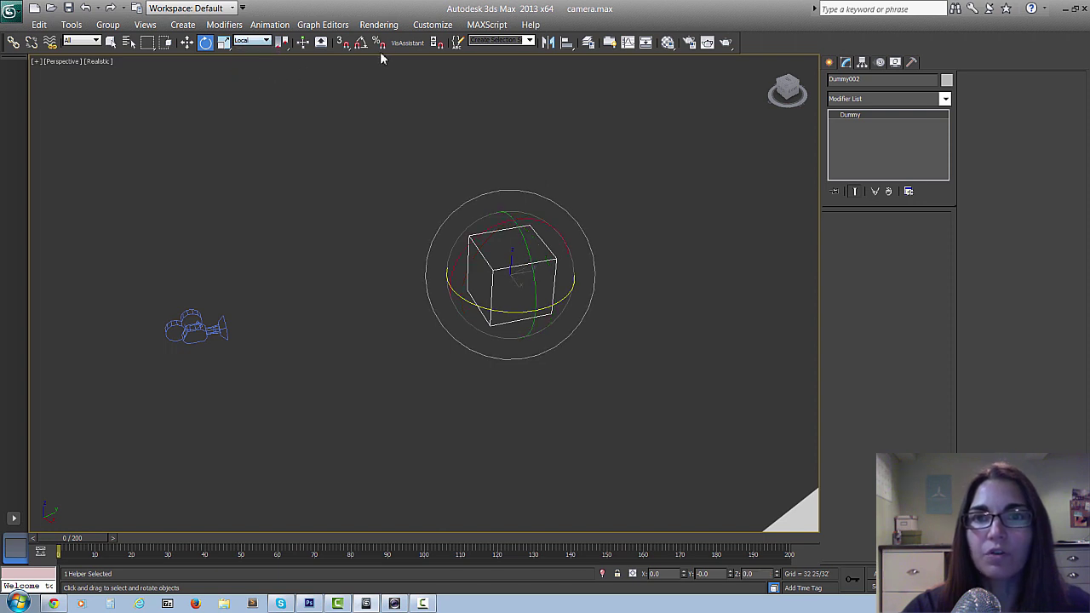
pyautogui.rightClick(495, 227)
pyautogui.click(507, 254)
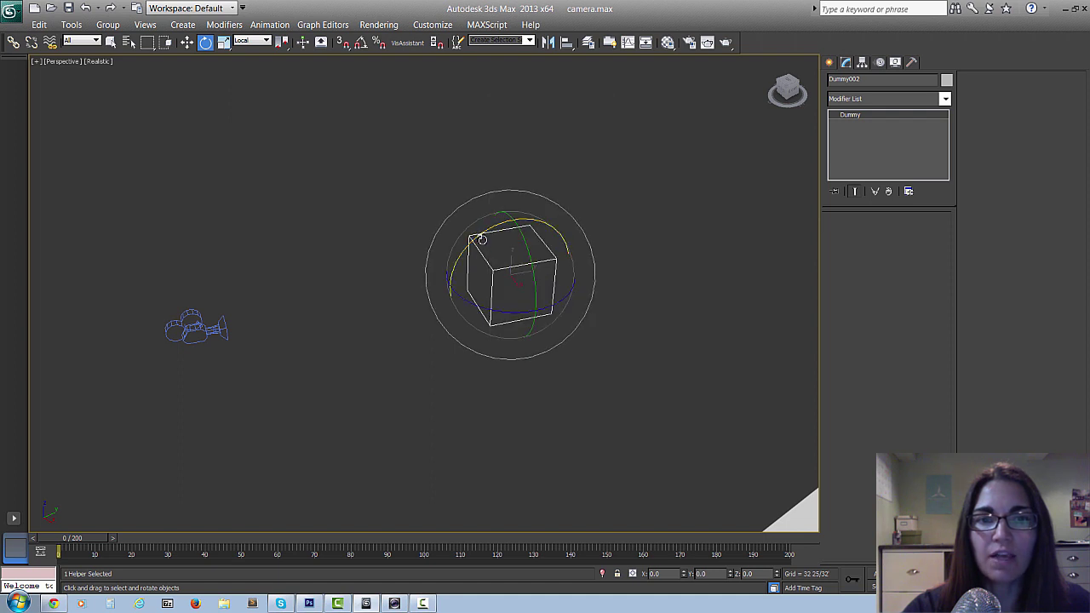
pyautogui.moveTo(482, 239); pyautogui.dragTo(510, 224)
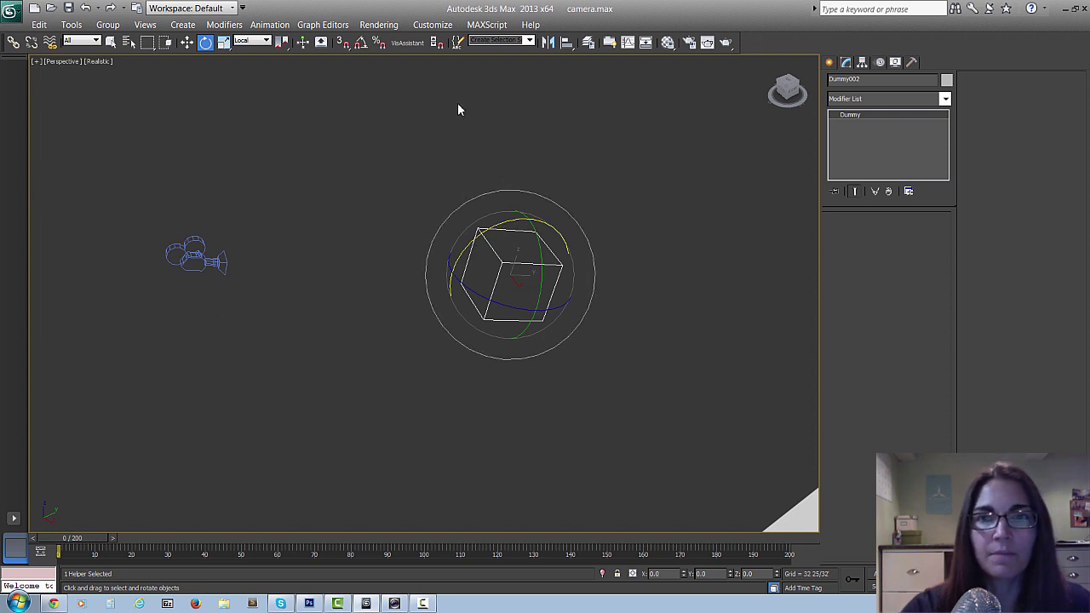
# Switch the camera's move reference coordinate system to Local and move the camera along its Z axis closer to the dummy
pyautogui.click(217, 262)
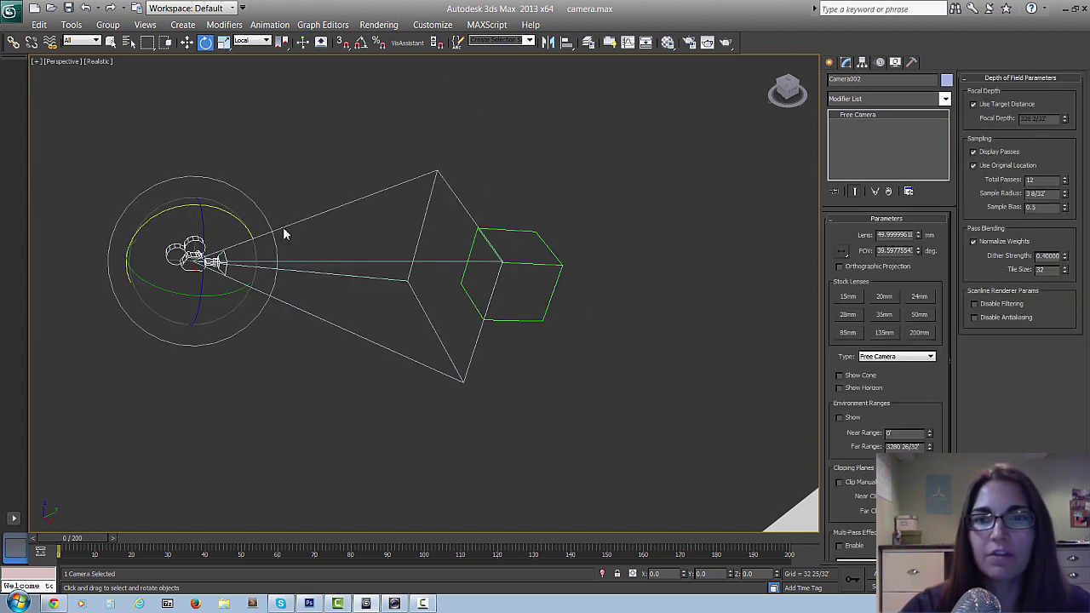
pyautogui.press('w')
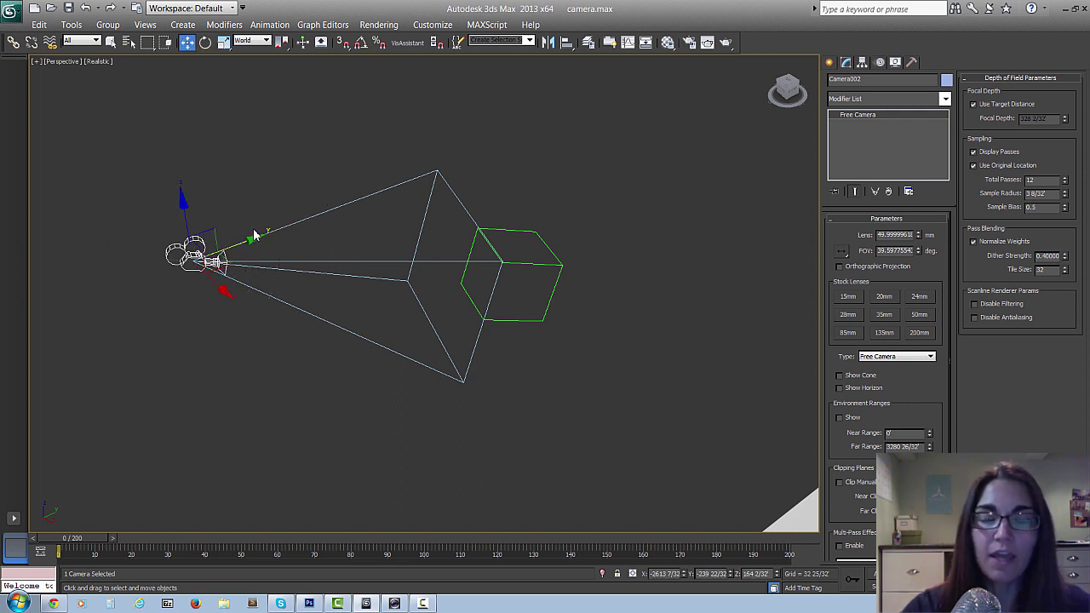
pyautogui.click(265, 41)
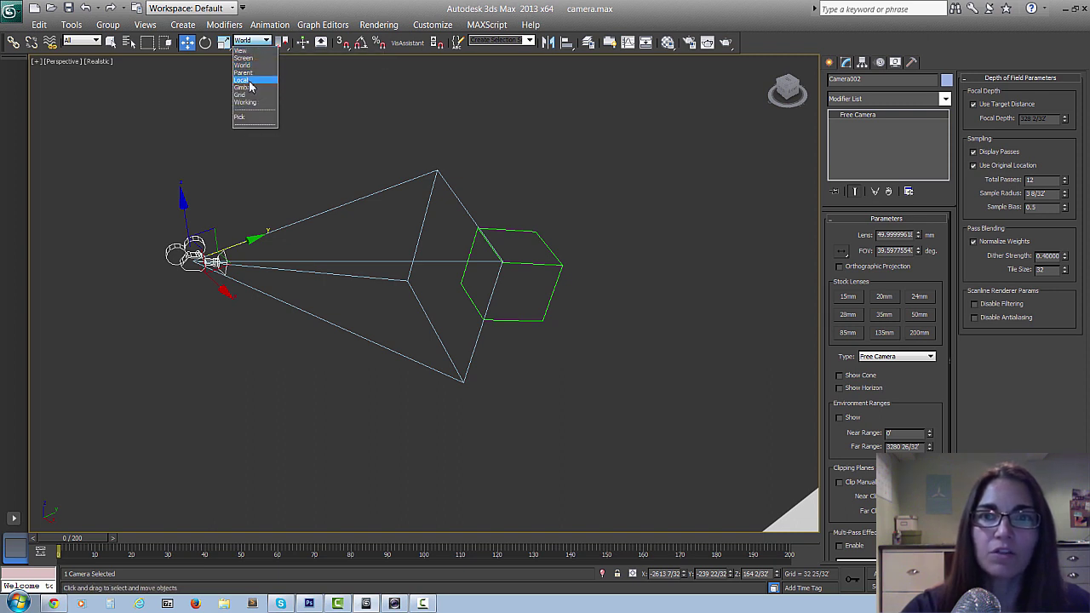
pyautogui.click(254, 81)
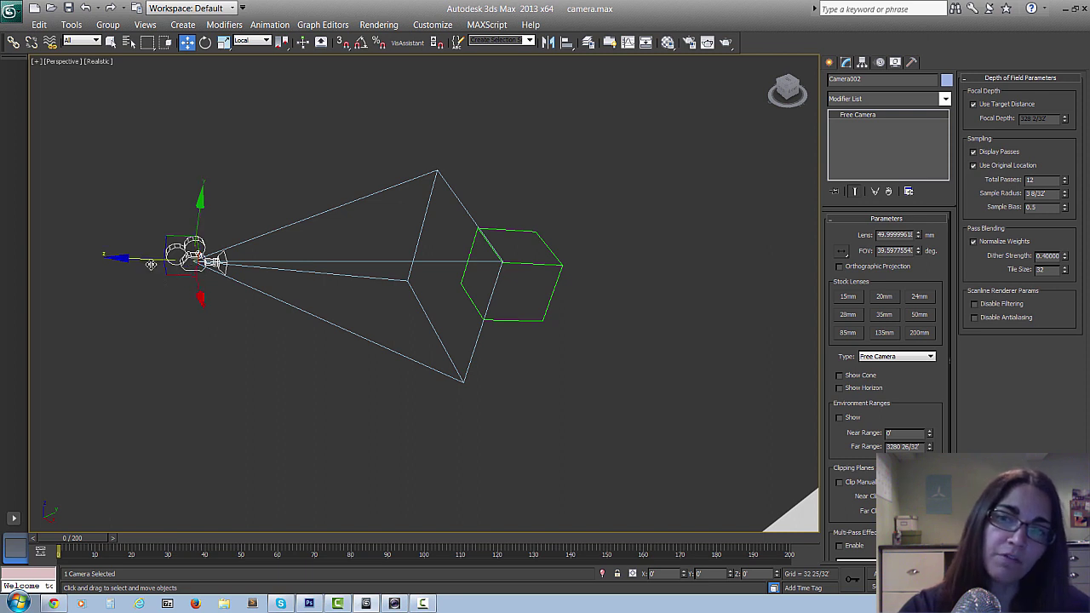
pyautogui.moveTo(147, 260)
pyautogui.mouseDown()
pyautogui.moveTo(319, 252)
pyautogui.moveTo(158, 253)
pyautogui.moveTo(345, 257)
pyautogui.moveTo(382, 269)
pyautogui.moveTo(164, 261)
pyautogui.mouseUp()
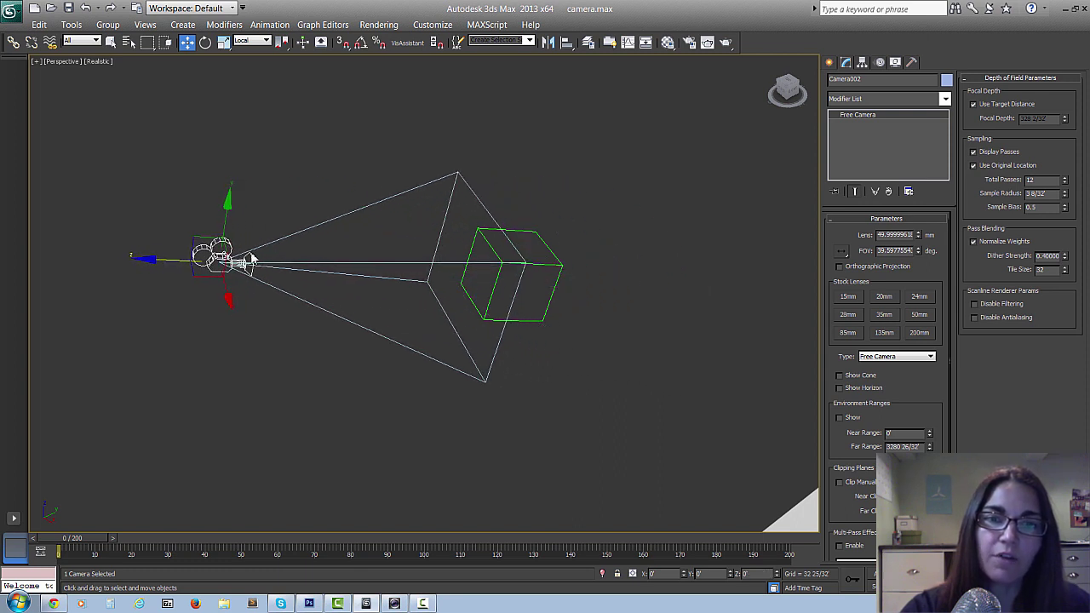
# Rotate the dummy in its Local coordinate system to swing the linked camera upward around it
pyautogui.click(535, 265)
pyautogui.press('e')
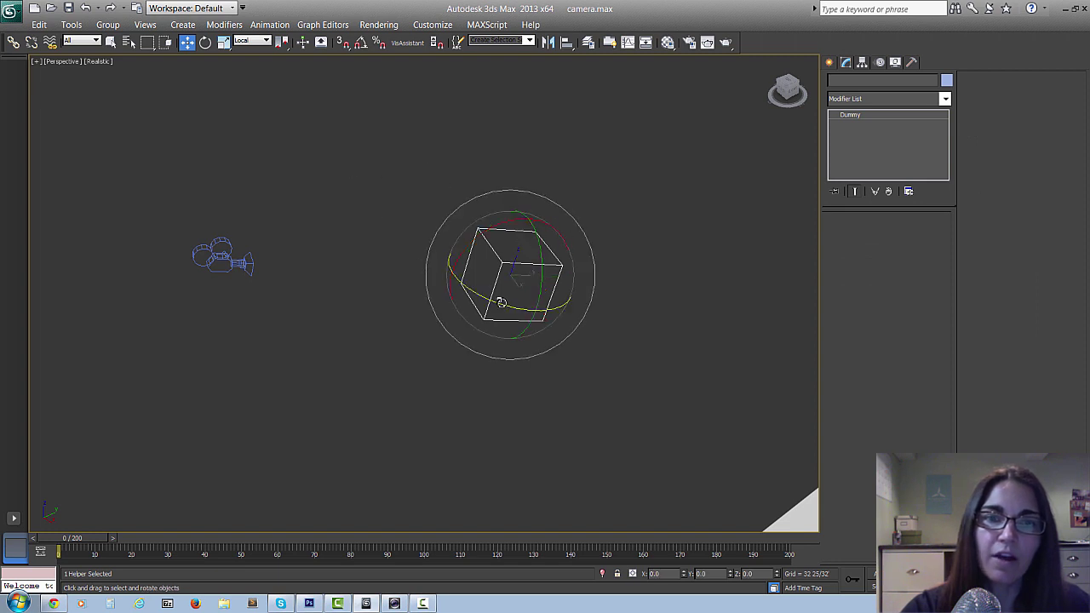
pyautogui.moveTo(500, 303); pyautogui.dragTo(503, 231)
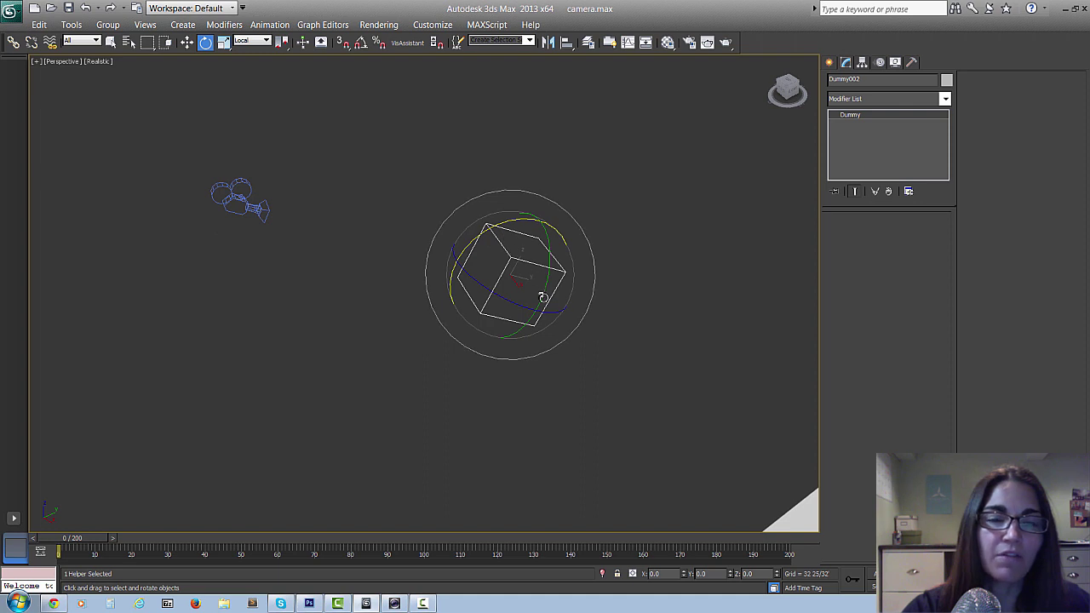
# Switch the rotation reference coordinate system to World, rotate the dummy about -11 degrees around Z, and deselect it
pyautogui.click(258, 41)
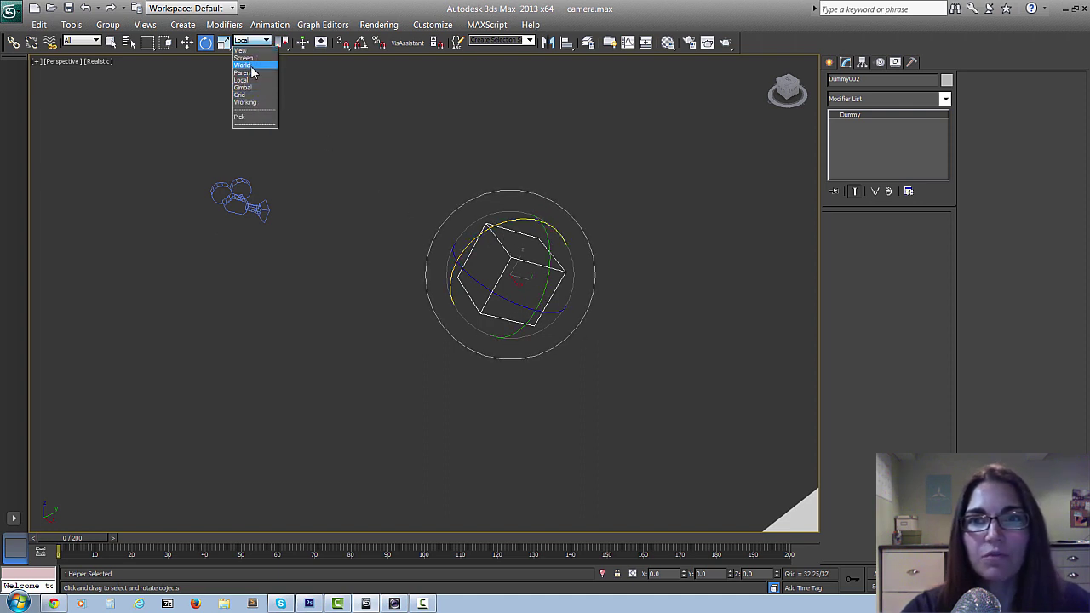
pyautogui.click(245, 66)
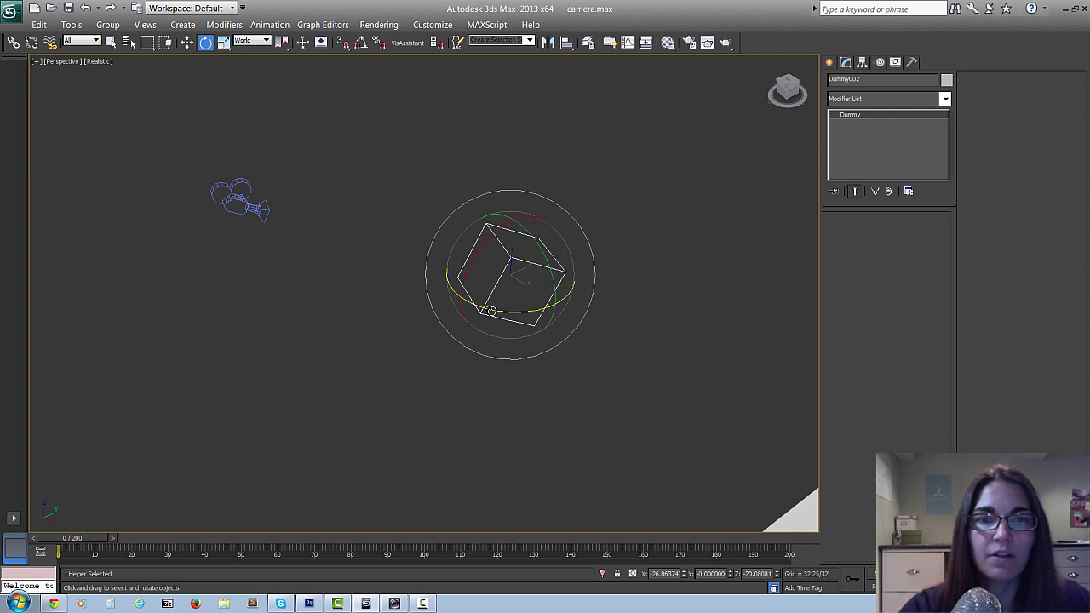
pyautogui.moveTo(491, 311); pyautogui.dragTo(514, 306)
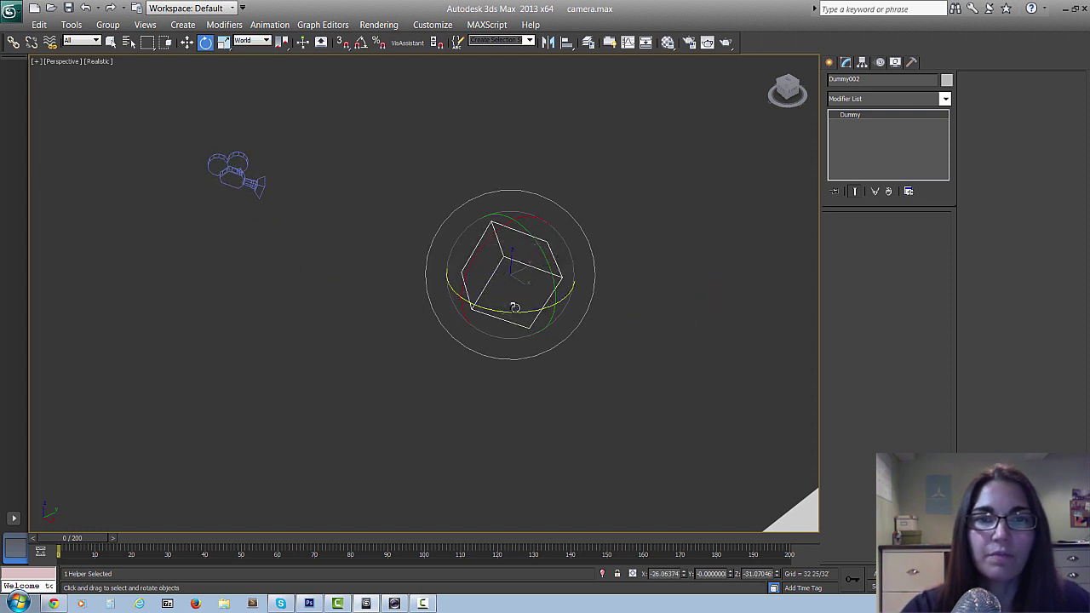
pyautogui.click(507, 415)
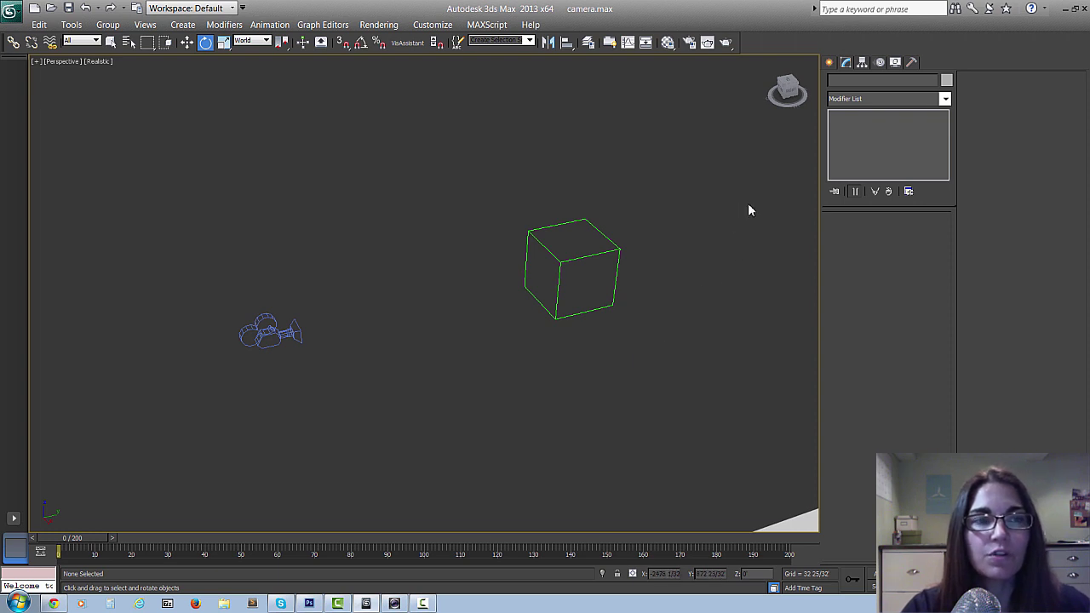
# Create a Point helper near the dummy's center, enable its Box display, and enlarge its size to about 121 12/32'
pyautogui.click(831, 63)
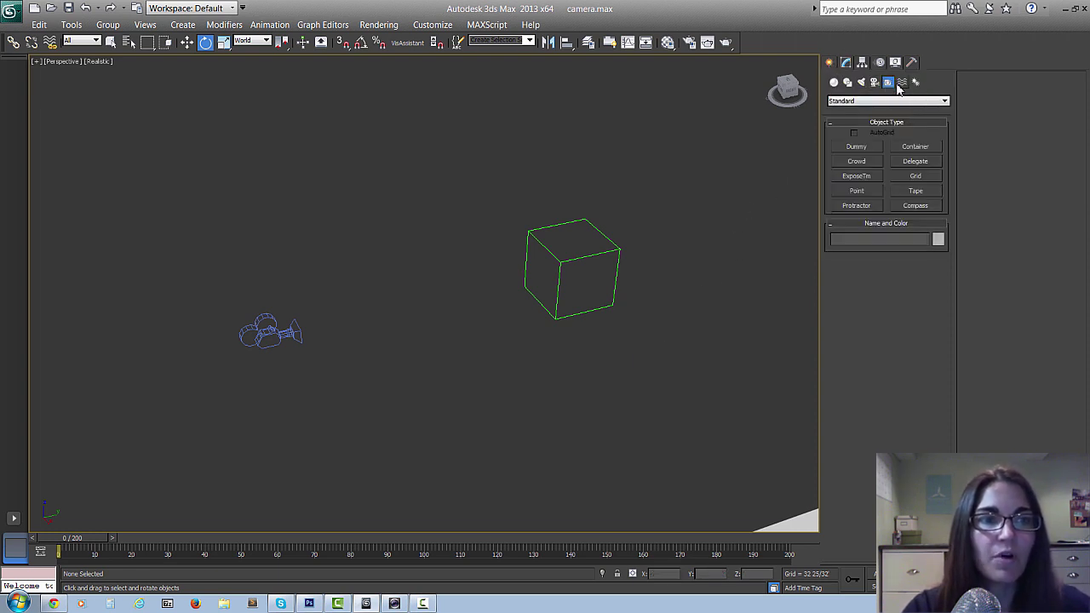
pyautogui.click(857, 191)
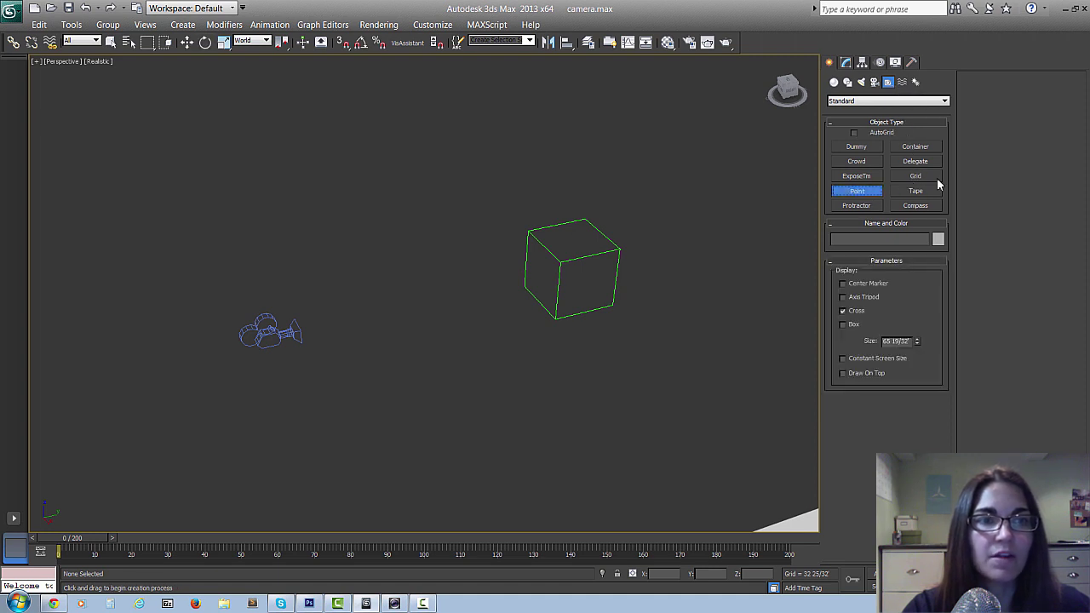
pyautogui.click(577, 280)
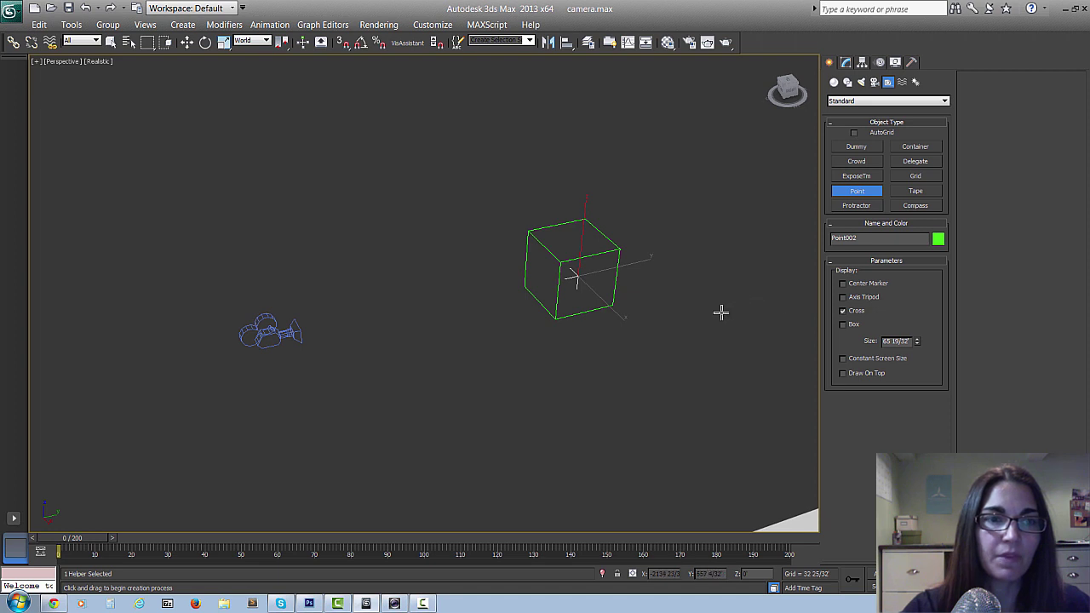
pyautogui.click(844, 326)
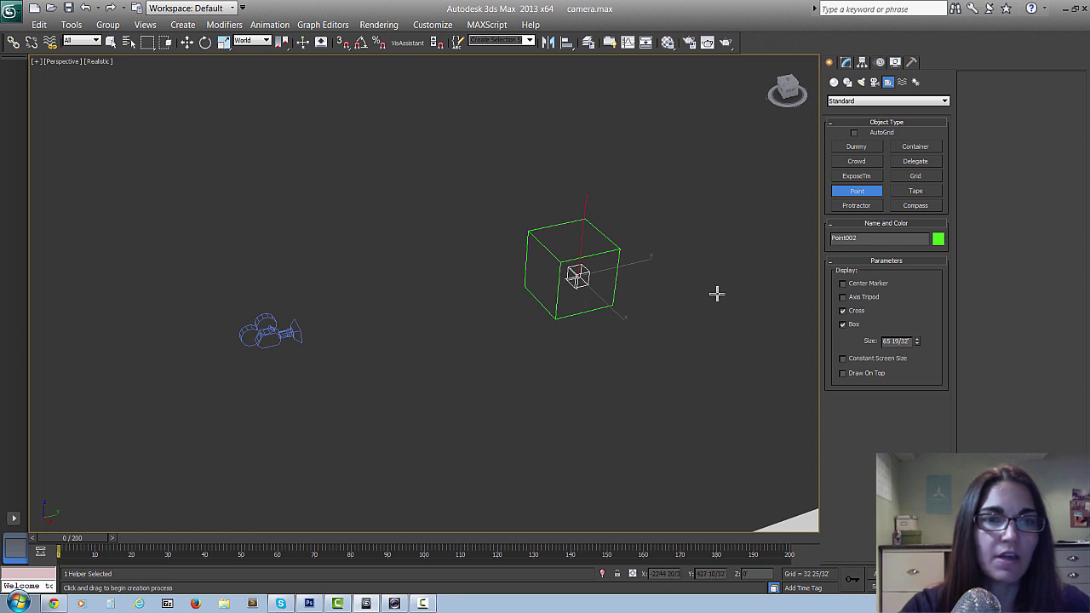
pyautogui.moveTo(917, 342); pyautogui.dragTo(919, 296)
pyautogui.moveTo(499, 303); pyautogui.dragTo(491, 306, button='middle')
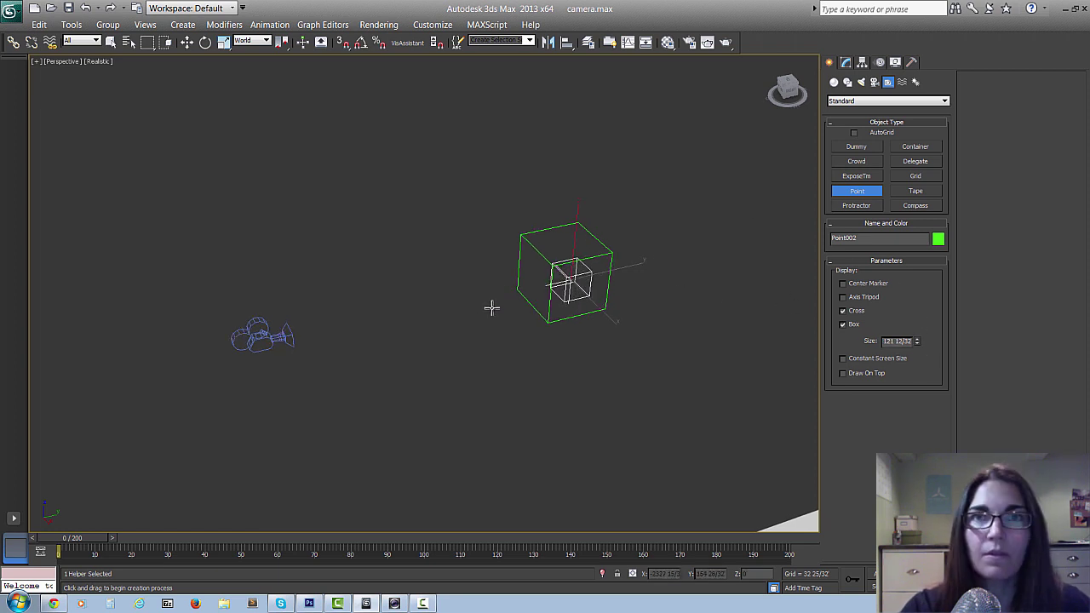
# Link the point helper to the dummy and align its X, Y and Z position pivot to pivot with the dummy
pyautogui.click(14, 41)
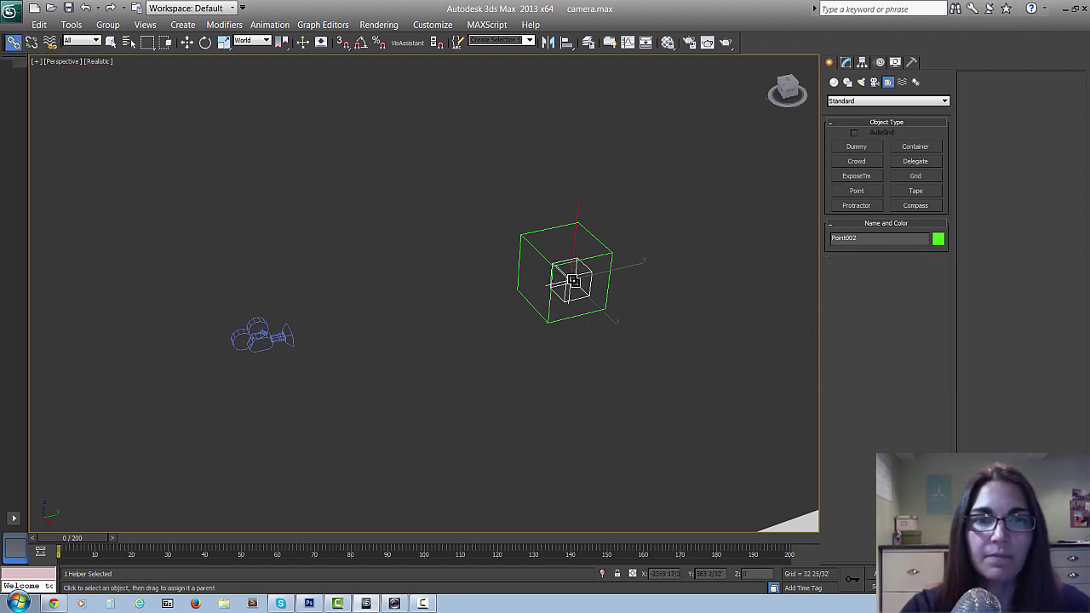
pyautogui.moveTo(525, 269); pyautogui.dragTo(498, 323)
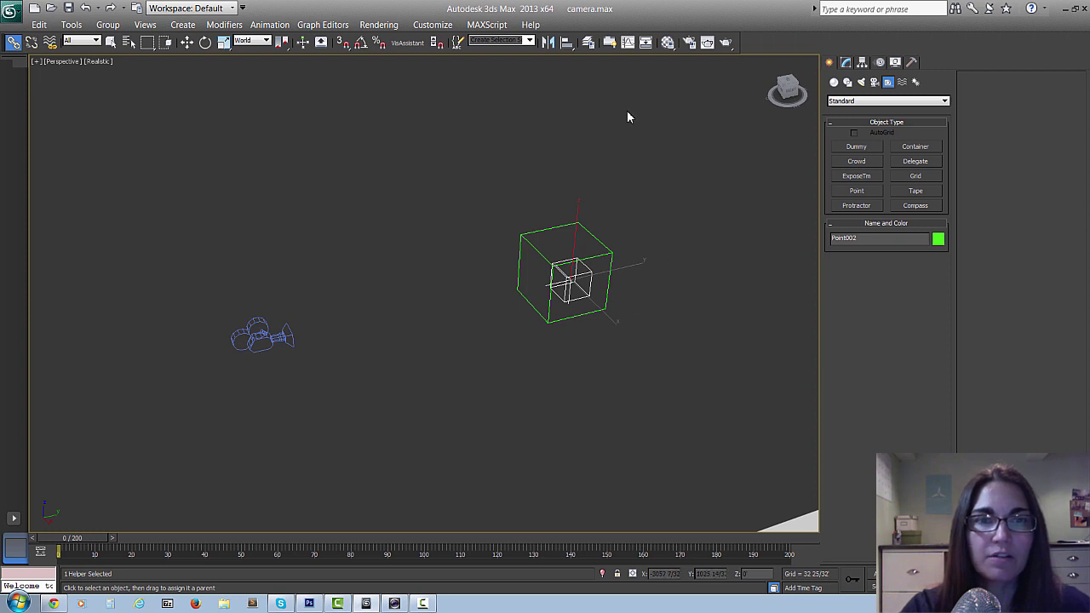
pyautogui.click(566, 43)
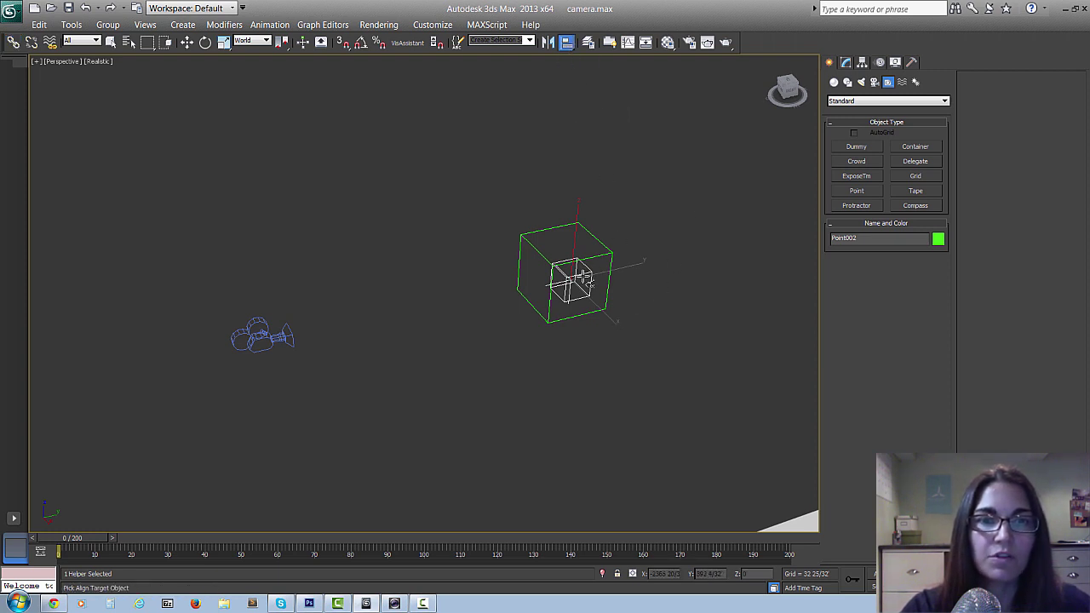
pyautogui.click(544, 235)
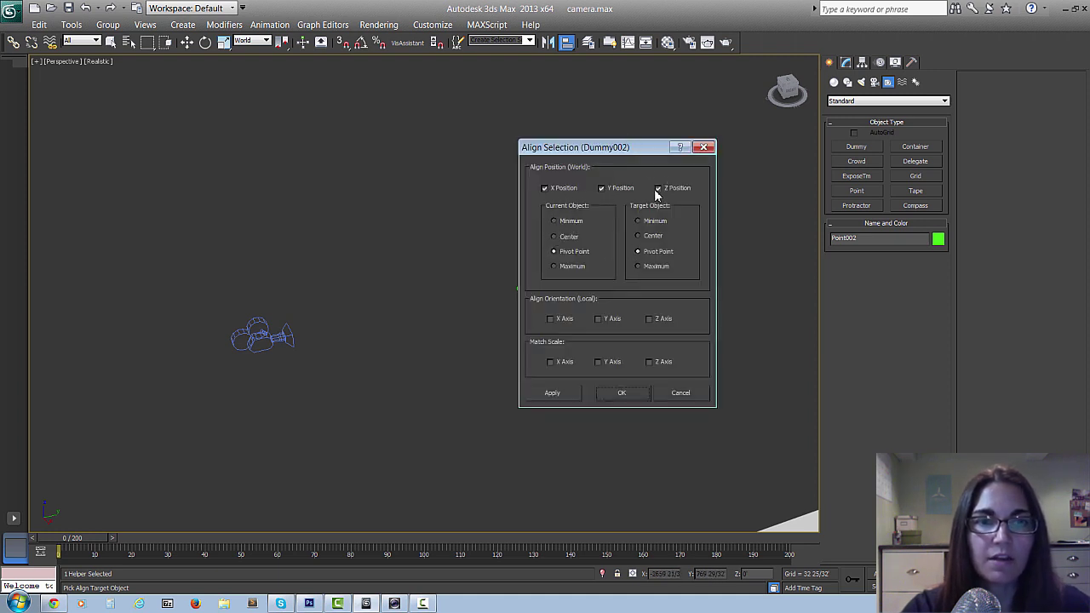
pyautogui.click(622, 390)
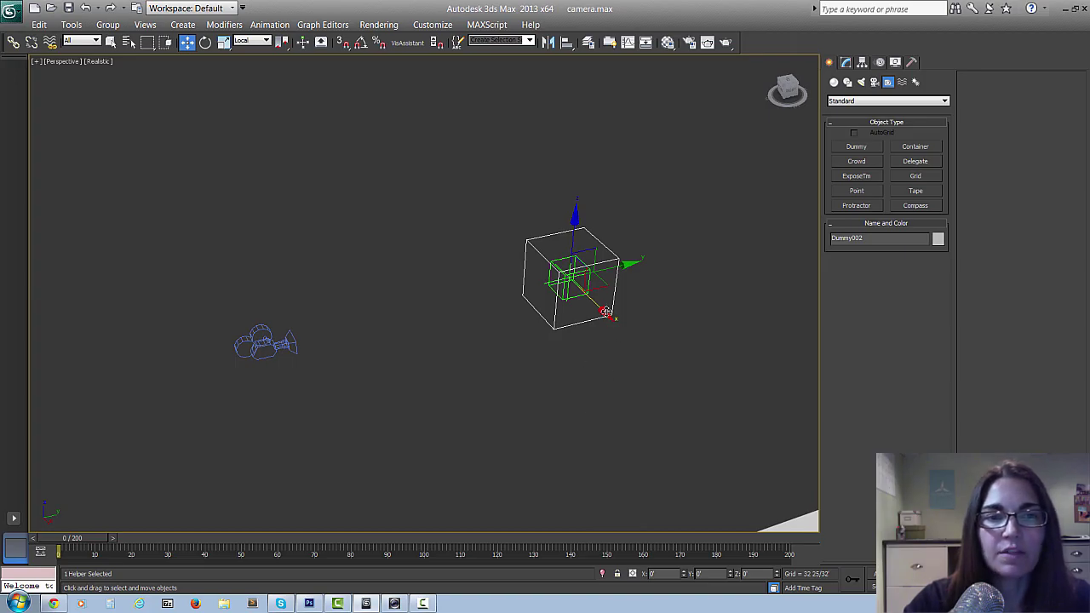
# Assign a LookAt Constraint to the camera's rotation controller and add the point helper as its LookAt target
pyautogui.moveTo(604, 313)
pyautogui.mouseDown(button='middle')
pyautogui.moveTo(619, 339)
pyautogui.moveTo(612, 327)
pyautogui.mouseUp(button='middle')
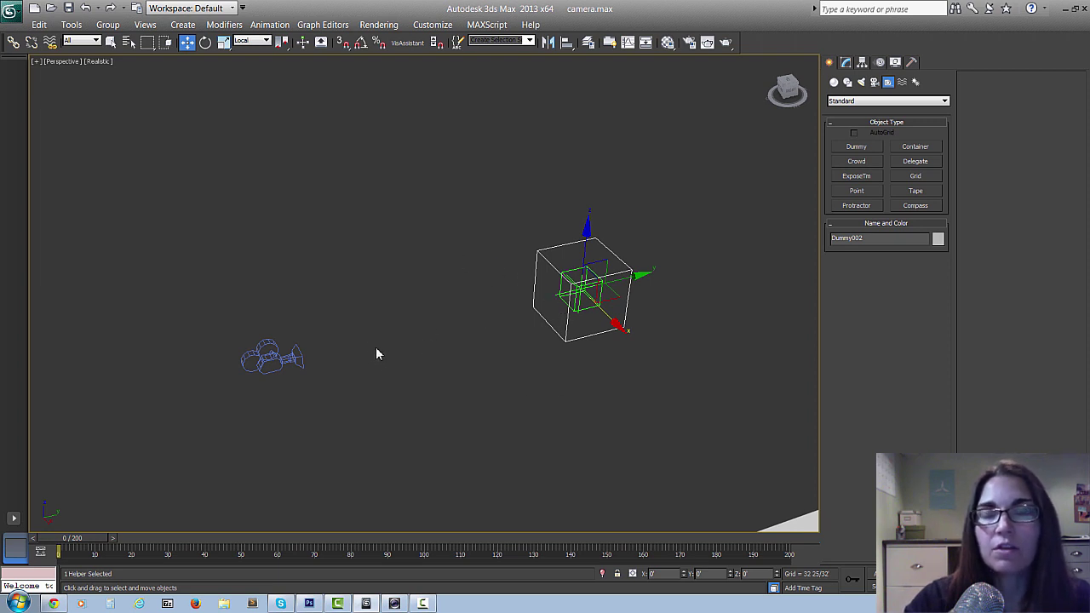
pyautogui.click(282, 361)
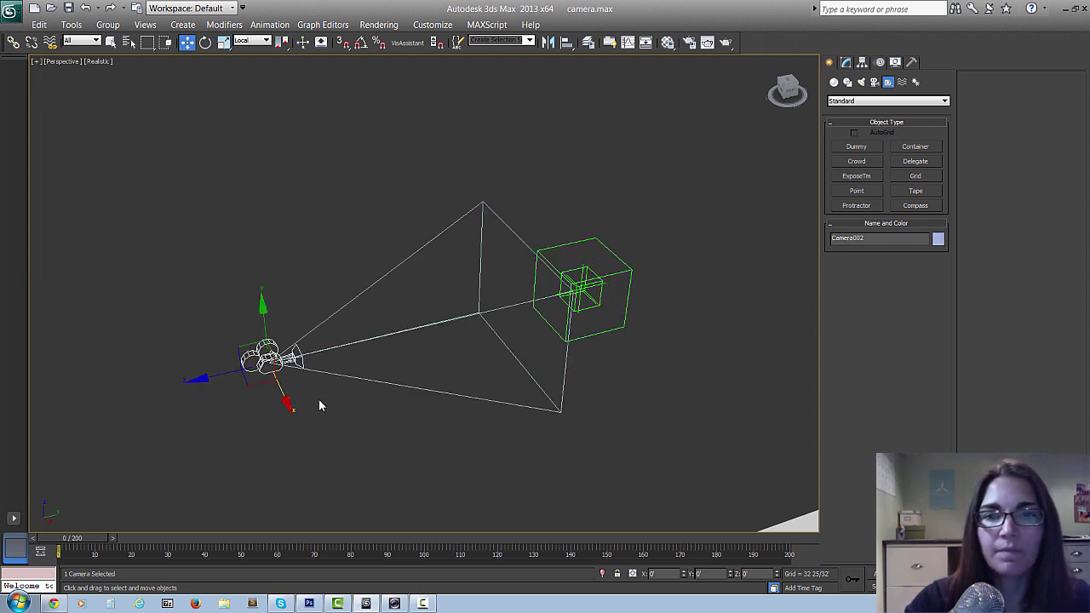
pyautogui.click(880, 63)
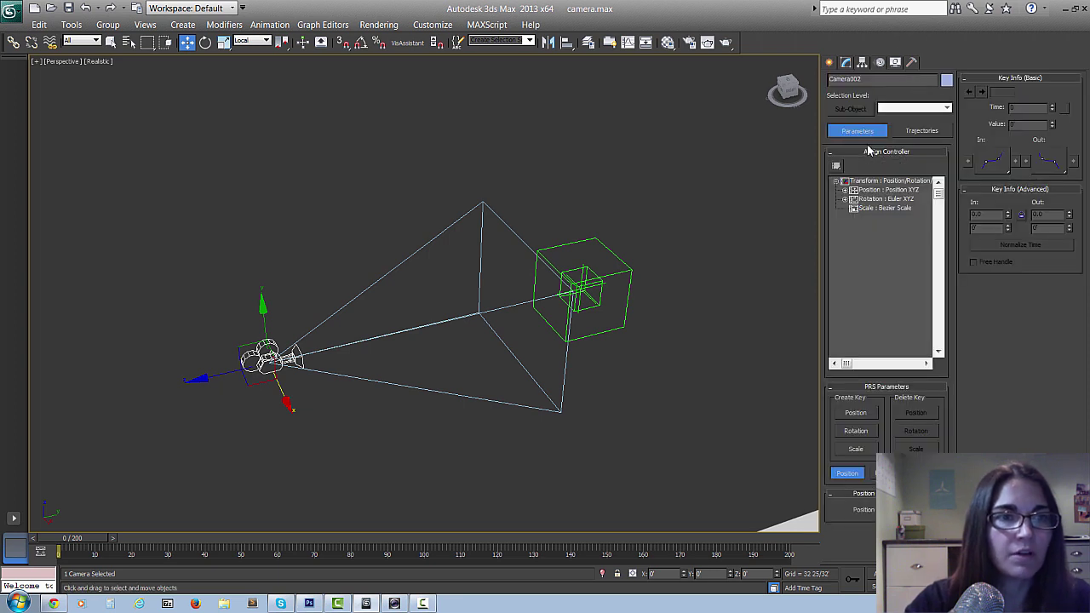
pyautogui.click(874, 199)
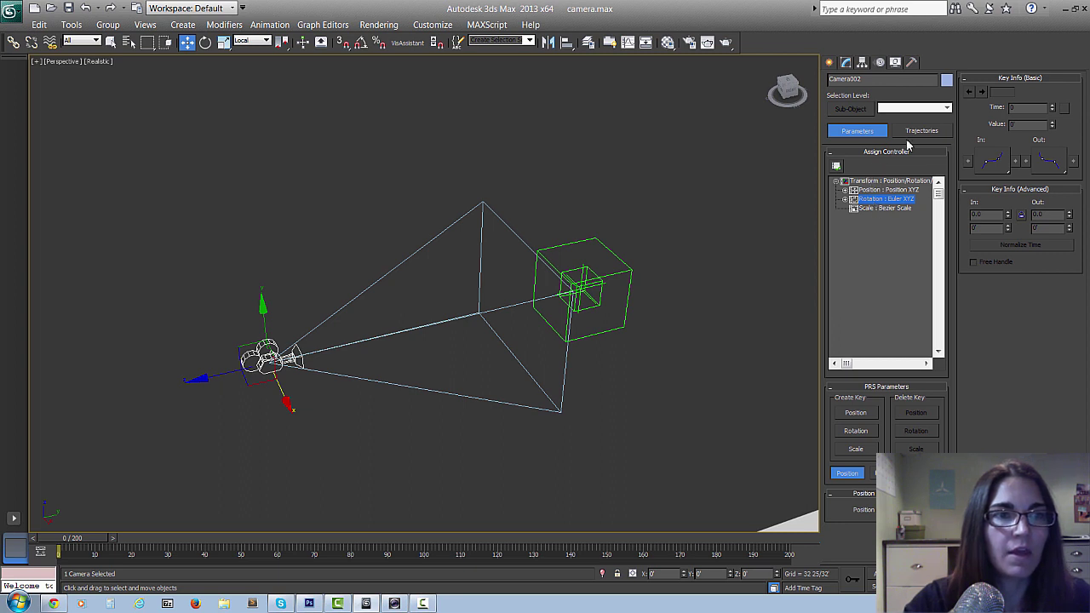
pyautogui.click(837, 167)
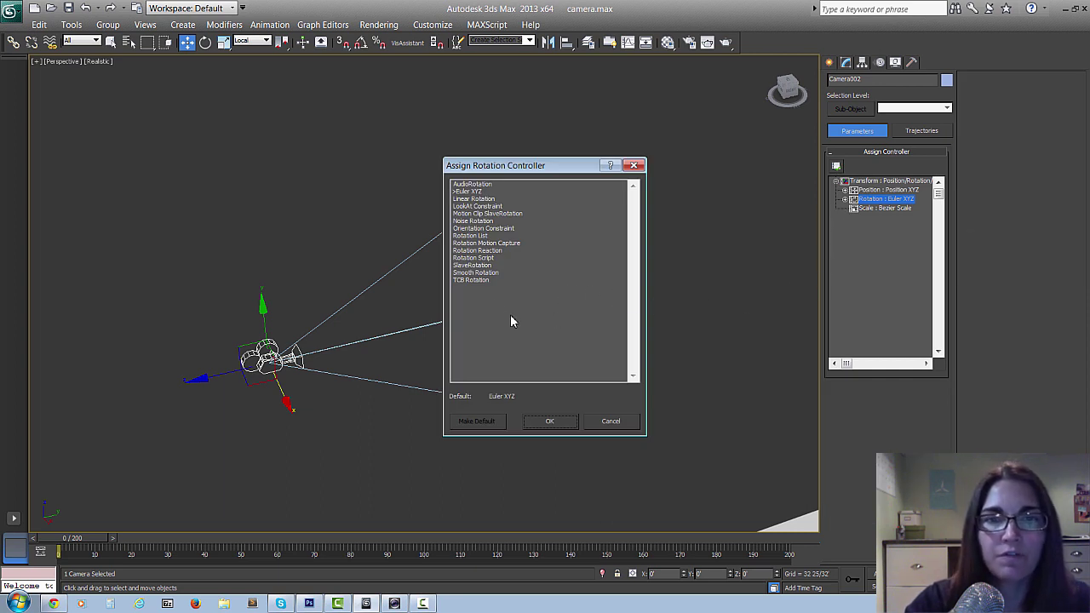
pyautogui.click(480, 207)
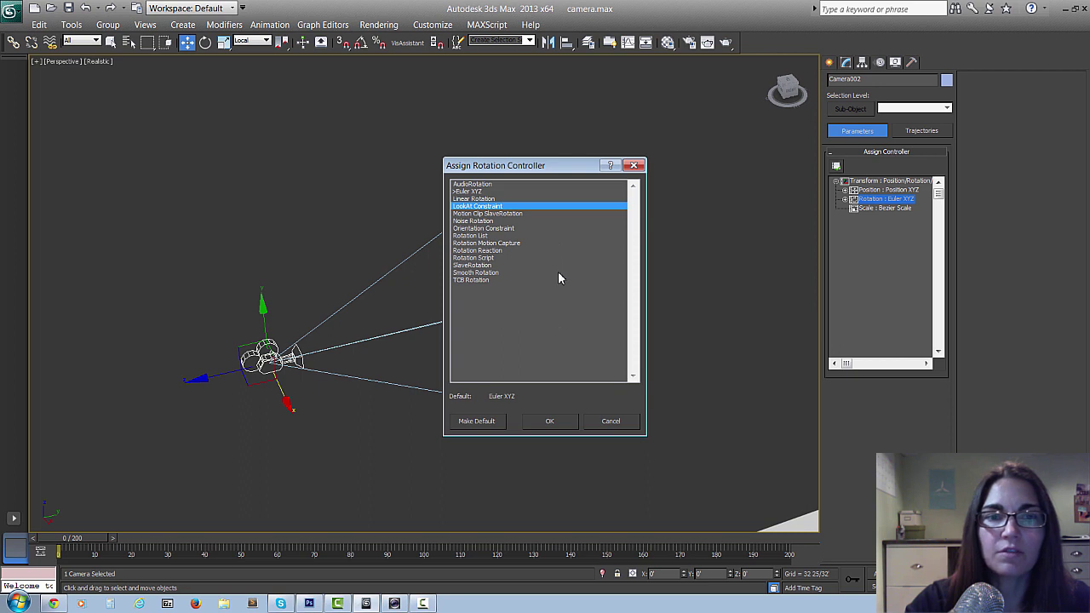
pyautogui.click(549, 420)
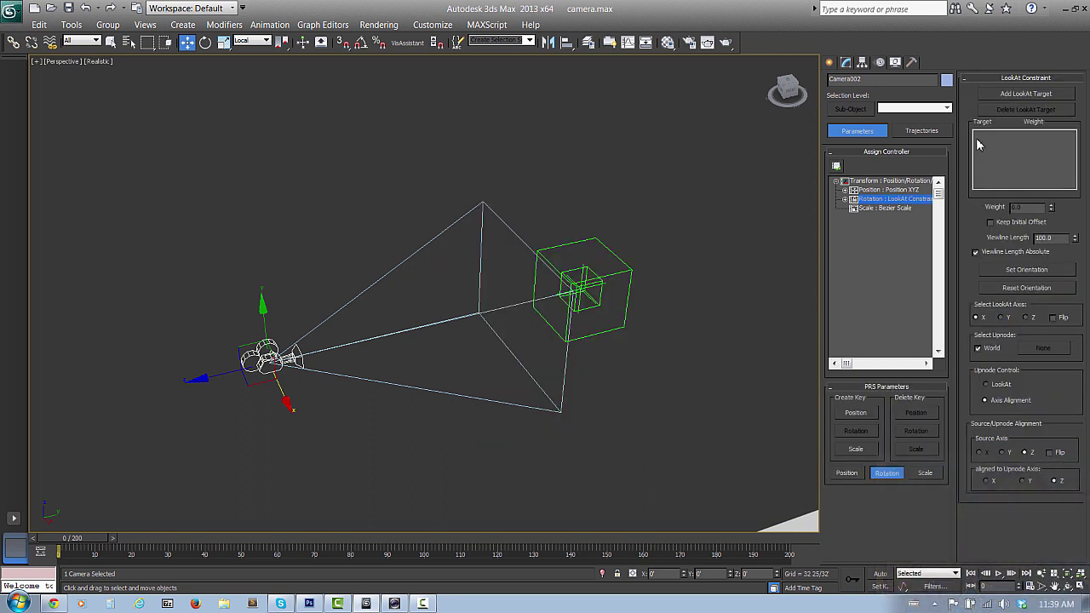
pyautogui.click(1025, 93)
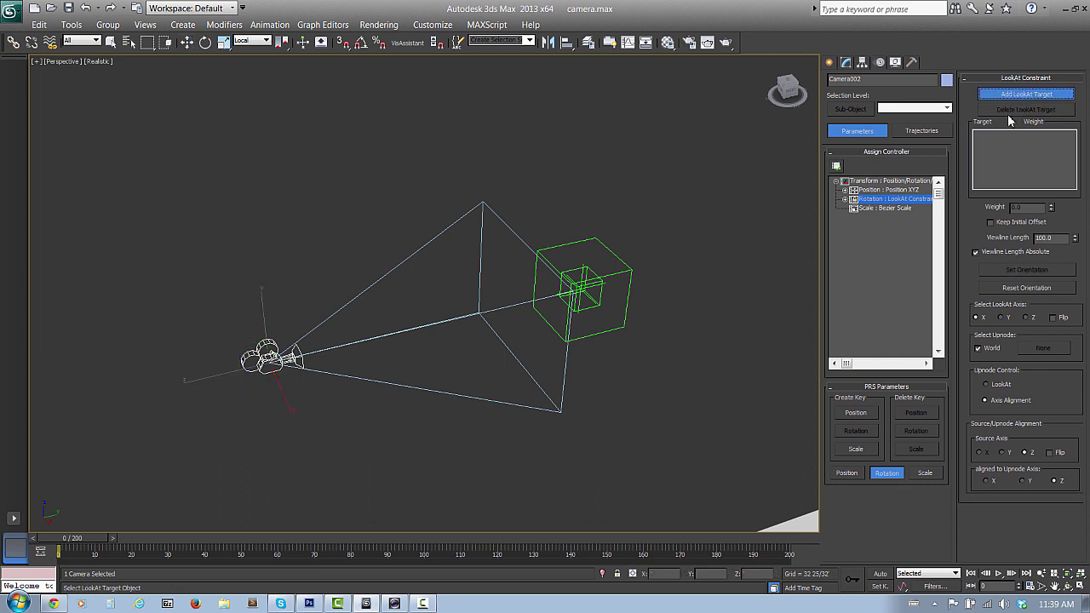
pyautogui.click(603, 294)
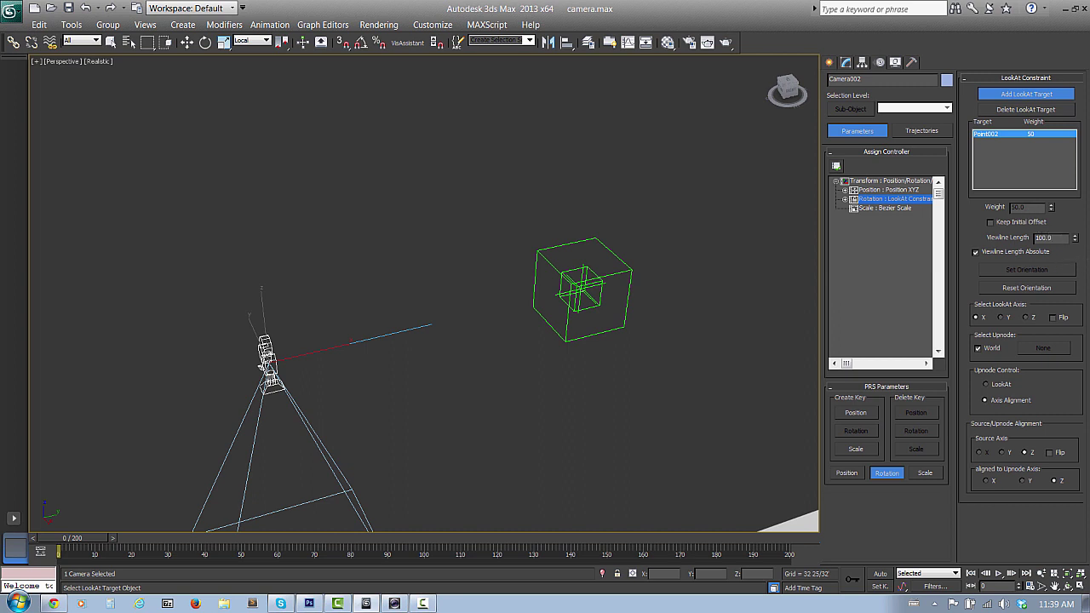
# Set the constraint's LookAt axis to Z with Flip enabled, and align the Y source axis to the Z upnode axis
pyautogui.click(1026, 319)
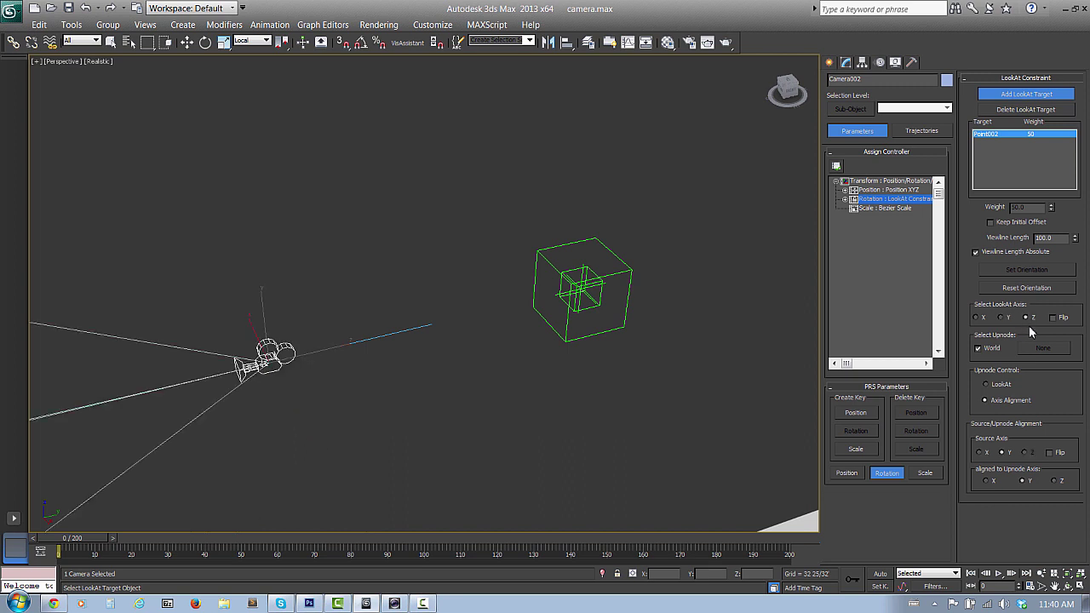
pyautogui.click(1054, 317)
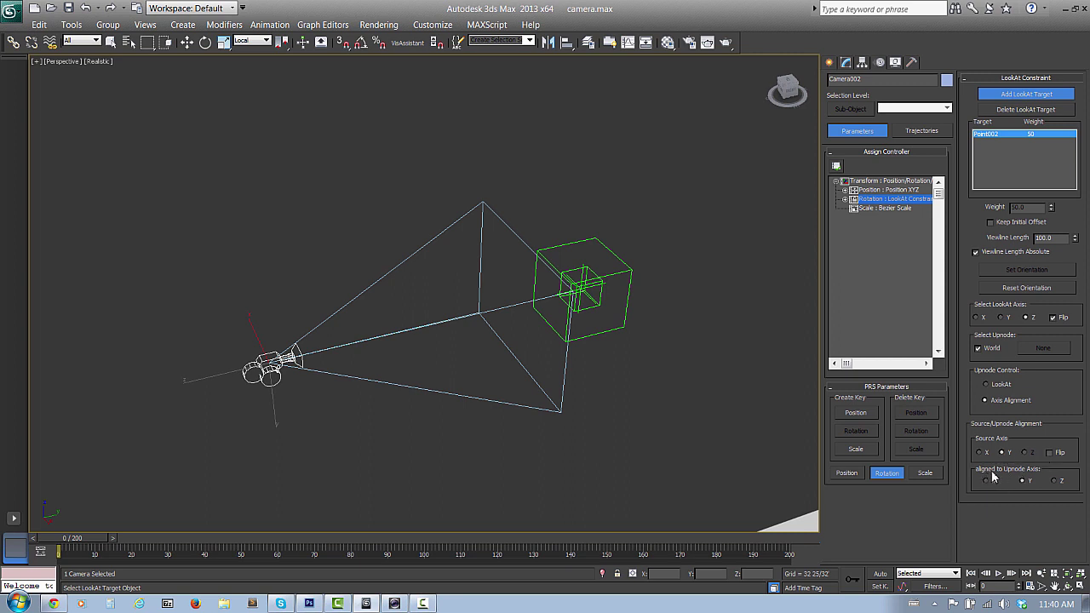
pyautogui.click(1055, 482)
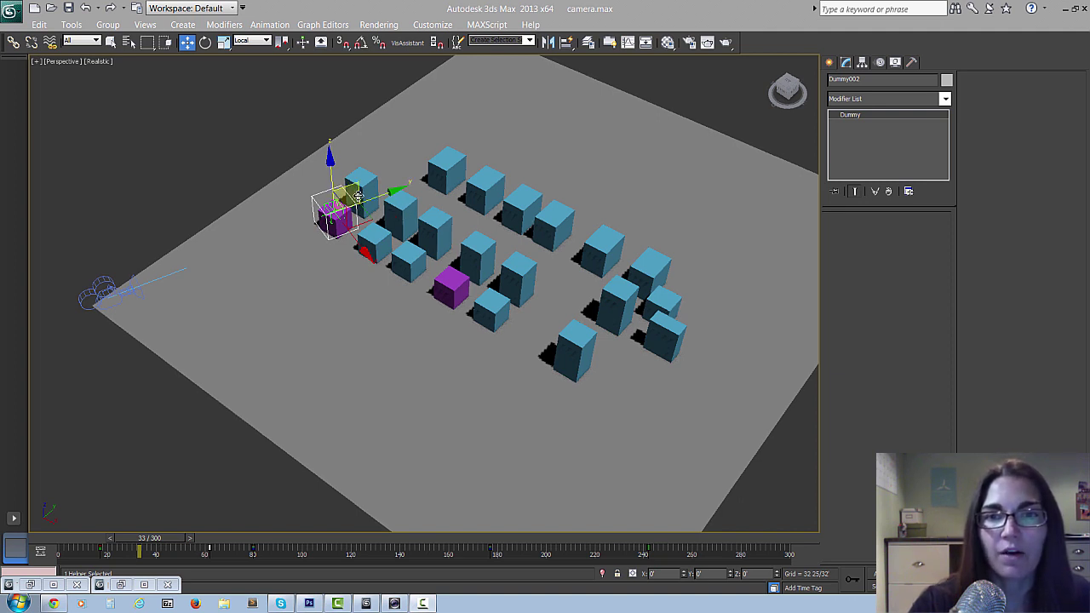
# Scrub through the dummy's animation to frame 242 to review the camera's motion, and return to frame 0
pyautogui.moveTo(151, 538); pyautogui.dragTo(659, 521)
pyautogui.press('Home')
pyautogui.press('w')
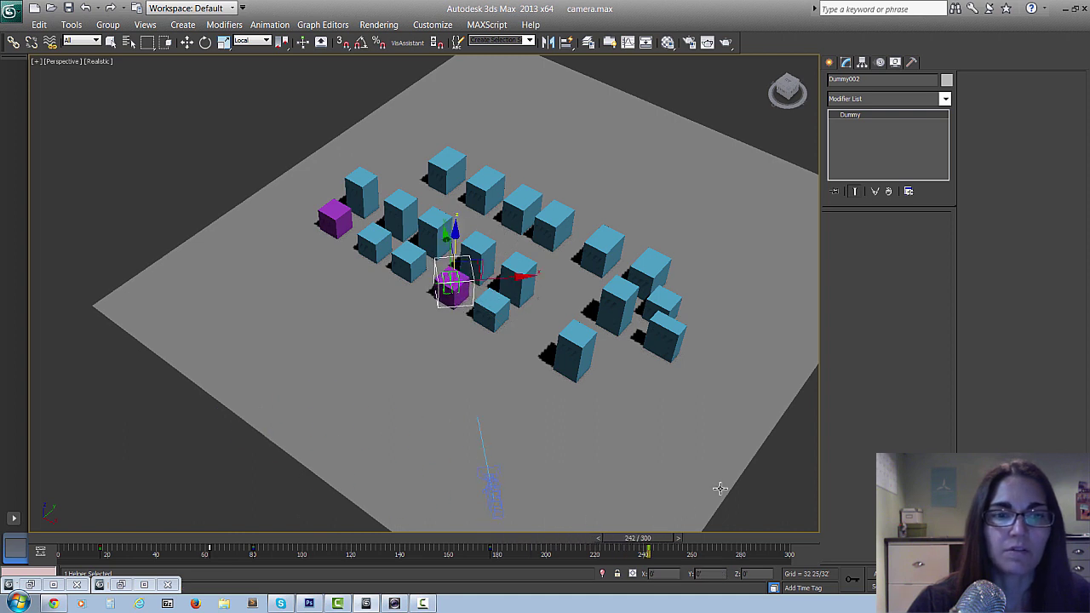
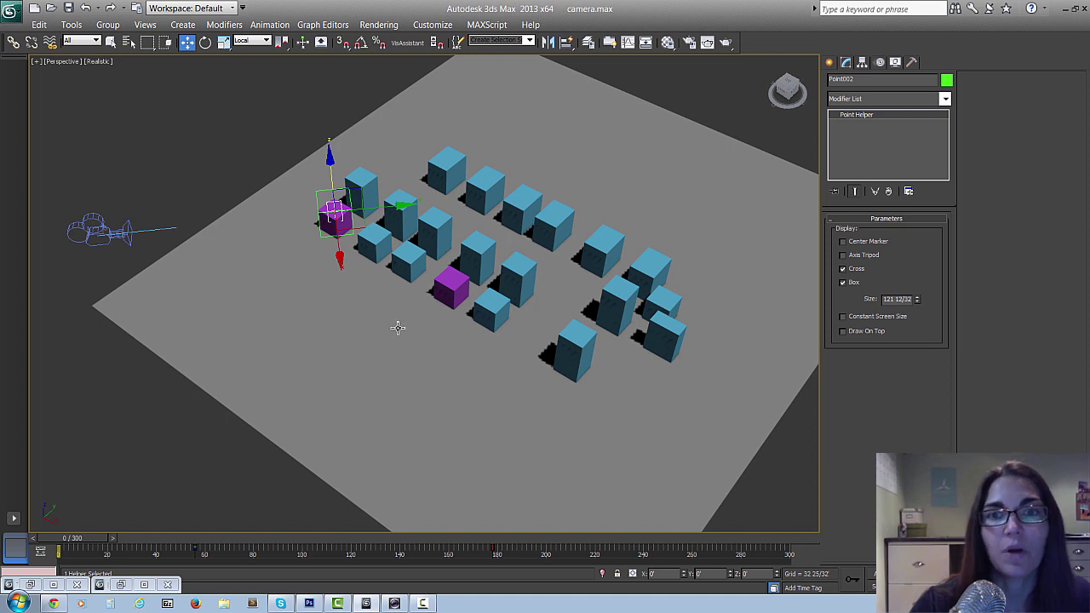
# Set the reference coordinate system to World for moving the point helper and go to frame 56 of the animation
pyautogui.moveTo(75, 542); pyautogui.dragTo(212, 531)
pyautogui.press('w')
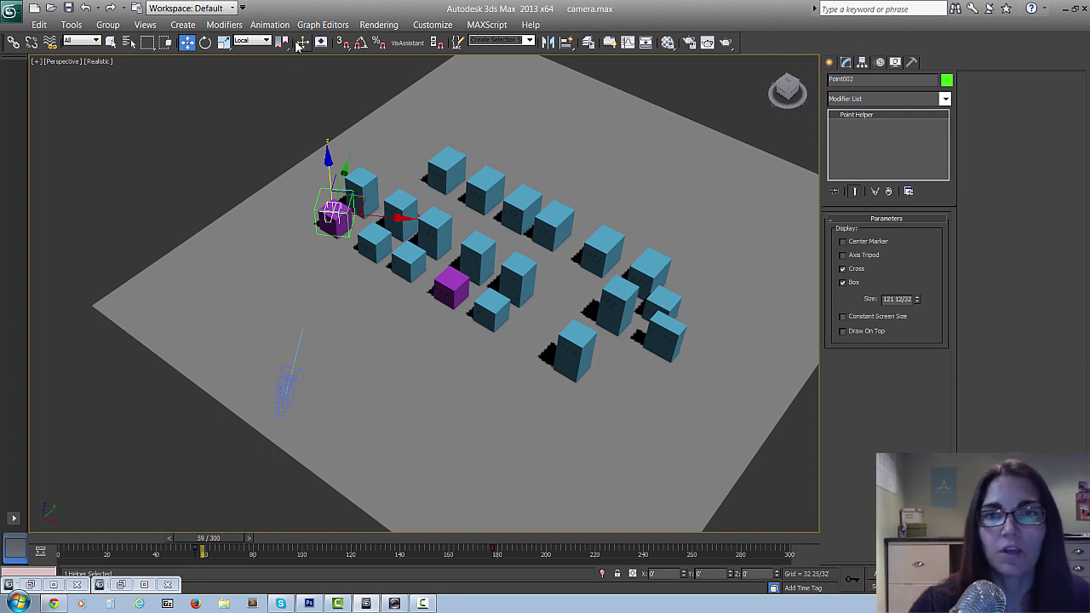
pyautogui.click(260, 41)
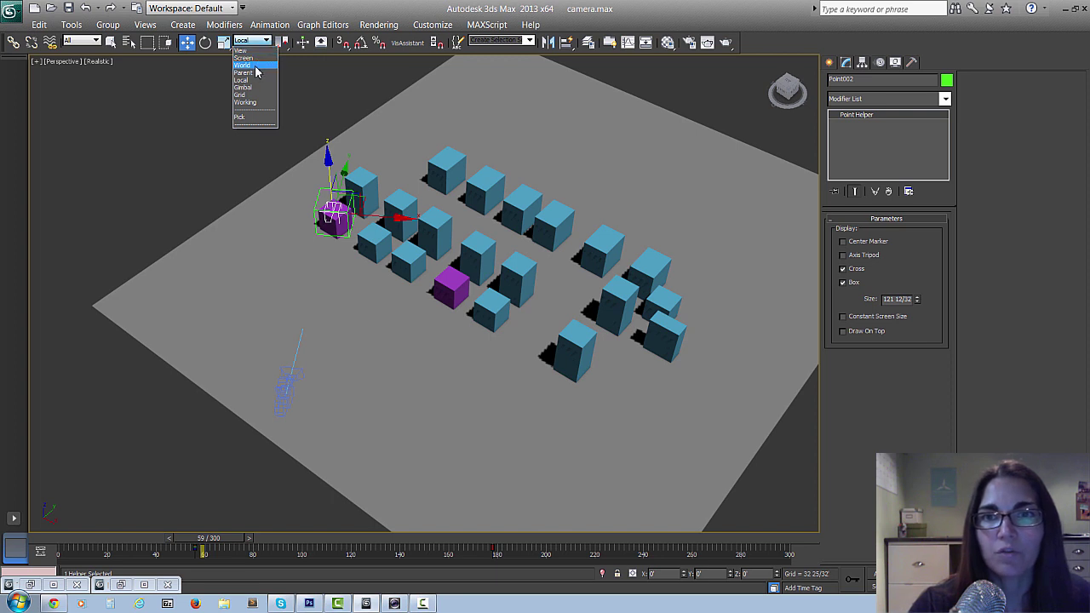
pyautogui.click(256, 66)
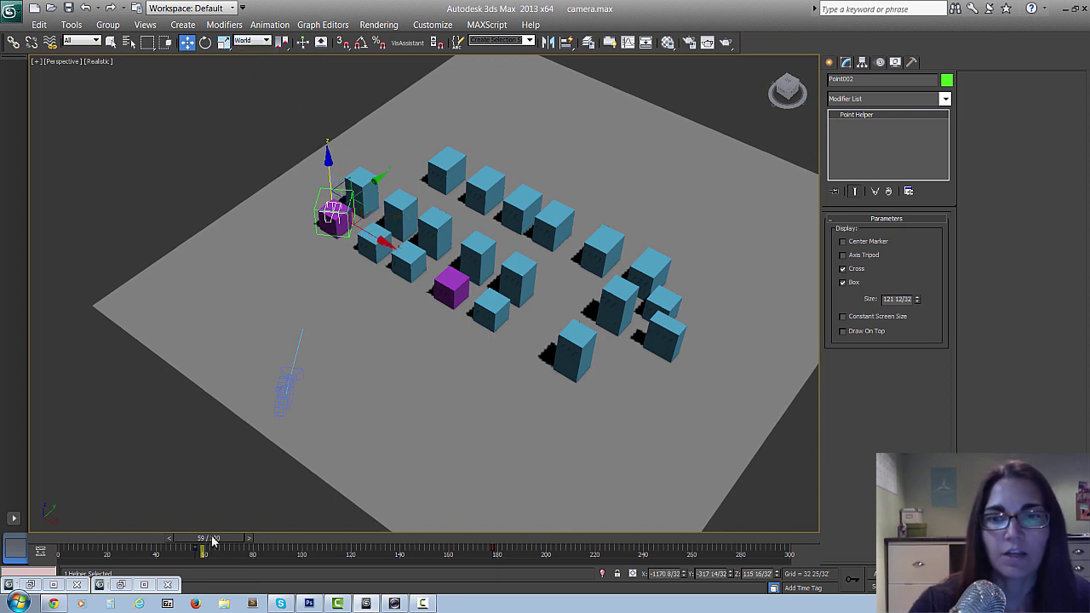
pyautogui.moveTo(214, 541); pyautogui.dragTo(204, 536)
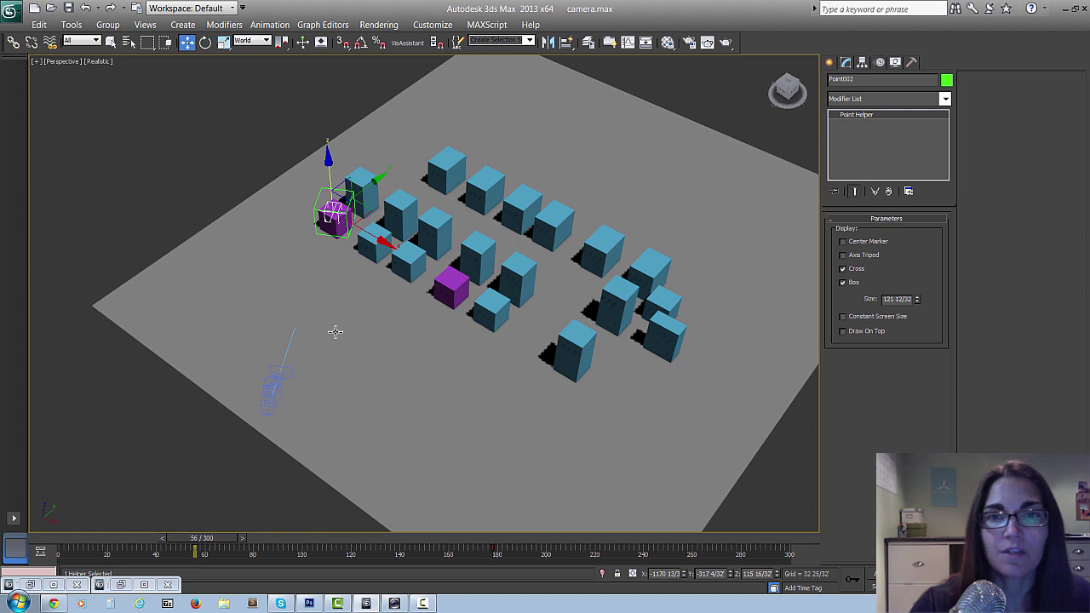
# Try moving the point helper along X toward the second purple box at frame 120, and undo the move
pyautogui.moveTo(227, 543); pyautogui.dragTo(352, 543)
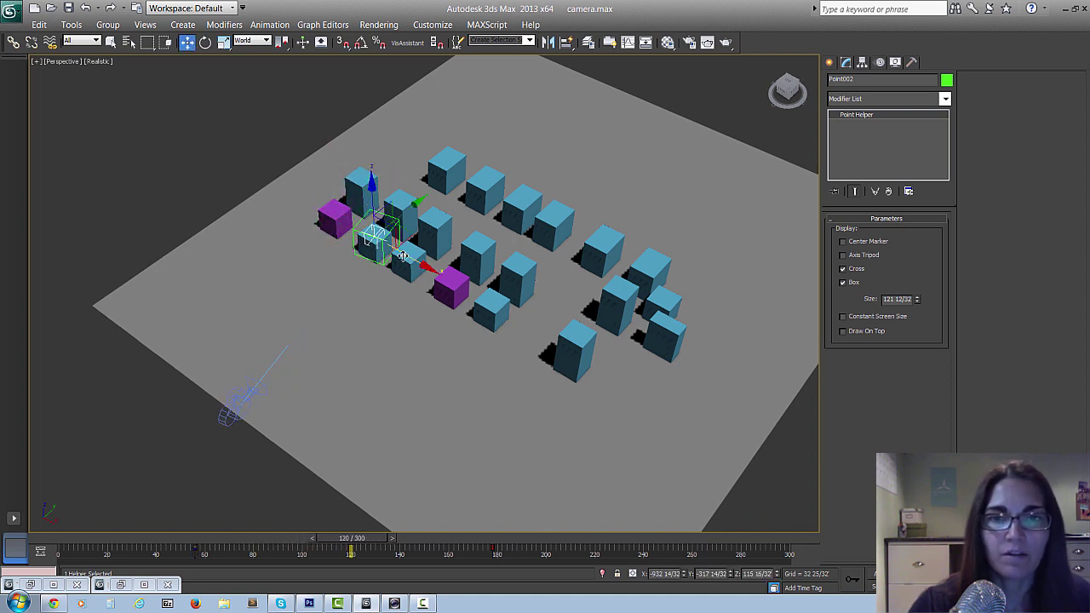
pyautogui.moveTo(402, 254); pyautogui.dragTo(449, 297)
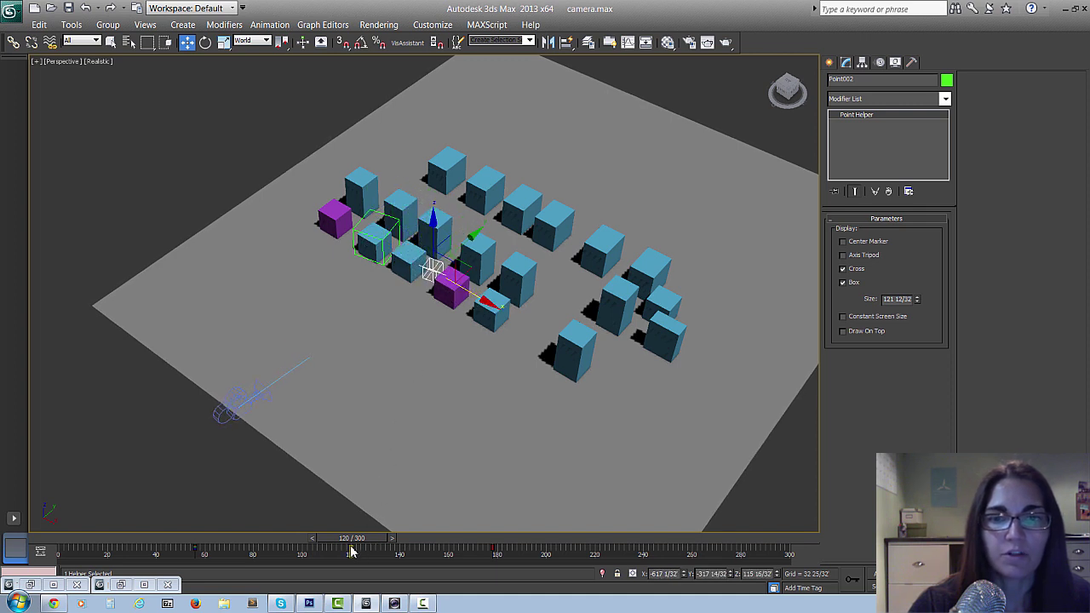
pyautogui.moveTo(352, 551); pyautogui.dragTo(297, 538)
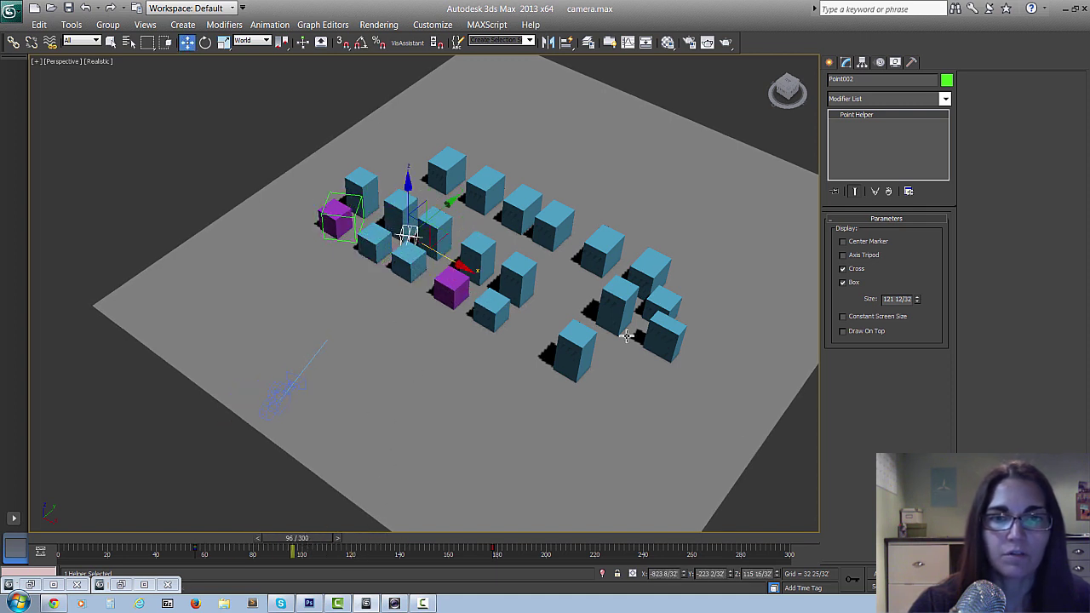
pyautogui.hotkey('ctrl', 'z')
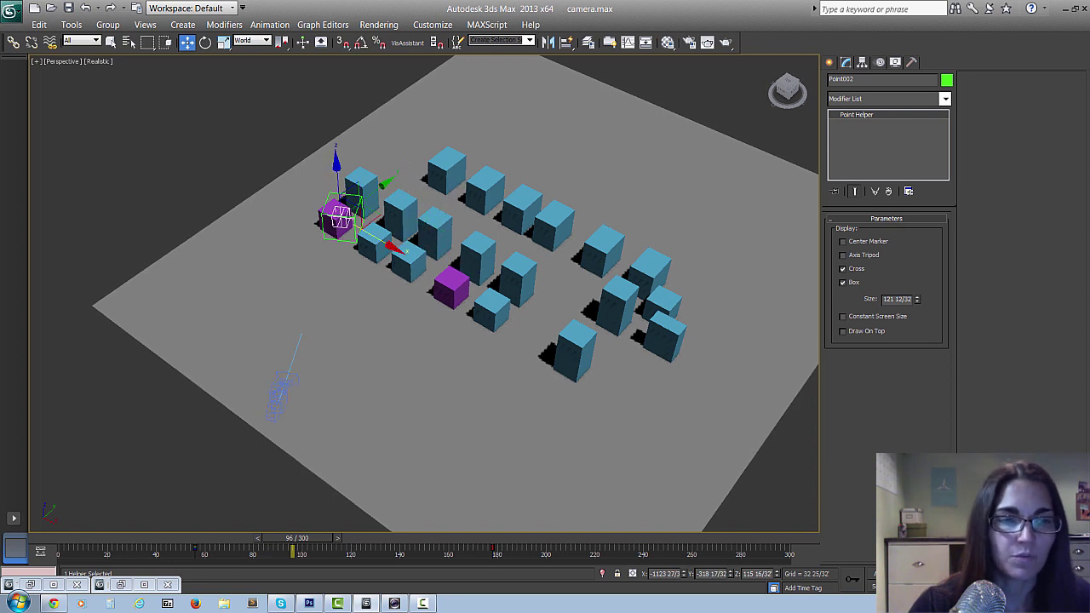
# Turn on Auto Key and, at frame 102, move the point helper along X toward the second purple box
pyautogui.press('n')
pyautogui.moveTo(296, 538)
pyautogui.mouseDown()
pyautogui.moveTo(204, 538)
pyautogui.moveTo(309, 545)
pyautogui.mouseUp()
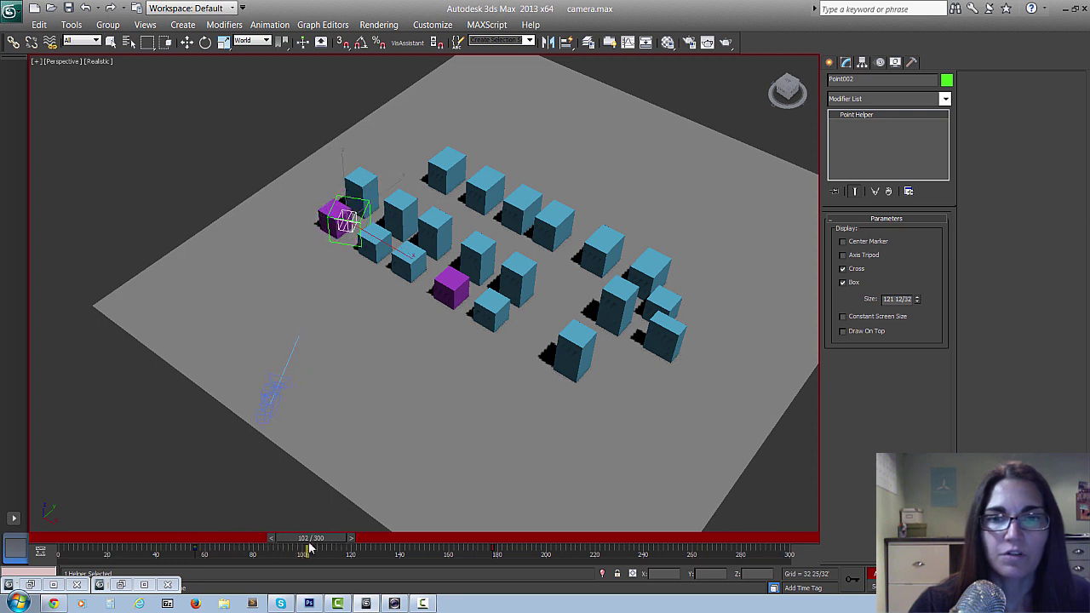
pyautogui.press('w')
pyautogui.moveTo(389, 246); pyautogui.dragTo(449, 284)
pyautogui.rightClick(449, 285)
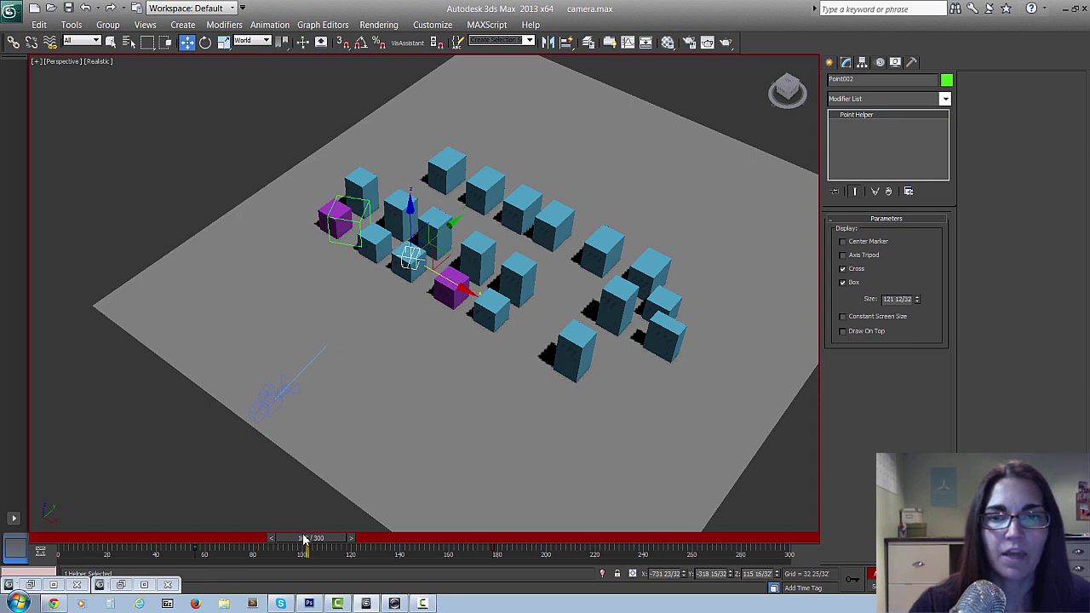
# Scrub ahead to frame 178 to check where the point helper sits relative to the dummy and the second purple box
pyautogui.moveTo(318, 544); pyautogui.dragTo(497, 554)
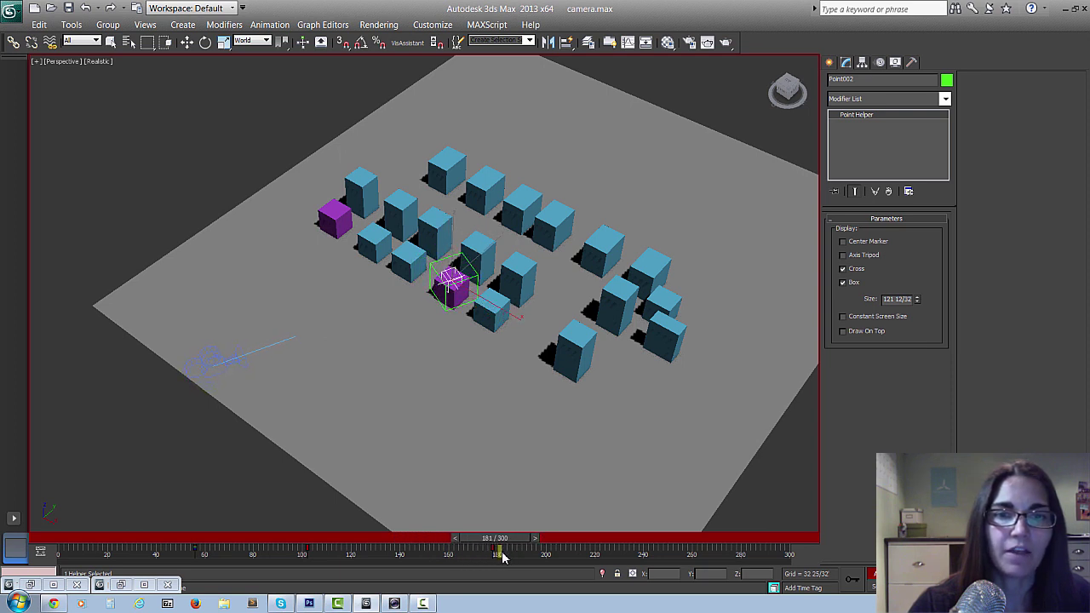
pyautogui.press('w')
pyautogui.moveTo(498, 538)
pyautogui.mouseDown()
pyautogui.moveTo(122, 508)
pyautogui.moveTo(106, 562)
pyautogui.moveTo(133, 542)
pyautogui.moveTo(223, 543)
pyautogui.moveTo(330, 579)
pyautogui.moveTo(489, 587)
pyautogui.moveTo(491, 562)
pyautogui.moveTo(460, 545)
pyautogui.moveTo(507, 545)
pyautogui.moveTo(223, 549)
pyautogui.moveTo(497, 541)
pyautogui.mouseUp()
pyautogui.press('q')
pyautogui.press('w')
pyautogui.press('w')
pyautogui.press('w')
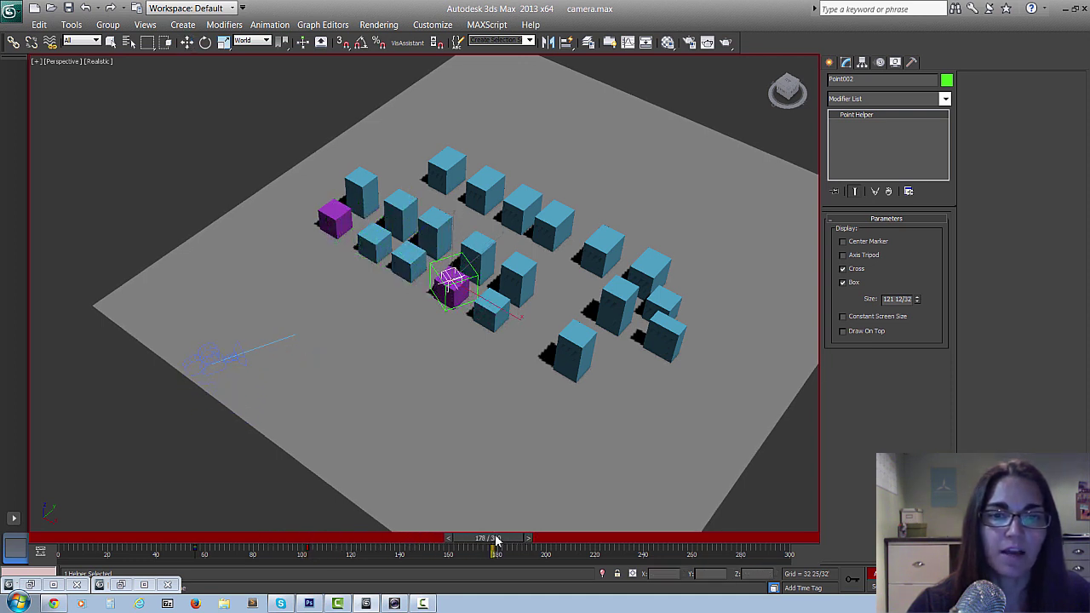
# Show all four viewports and play the animation through the Camera002 view
pyautogui.press('w')
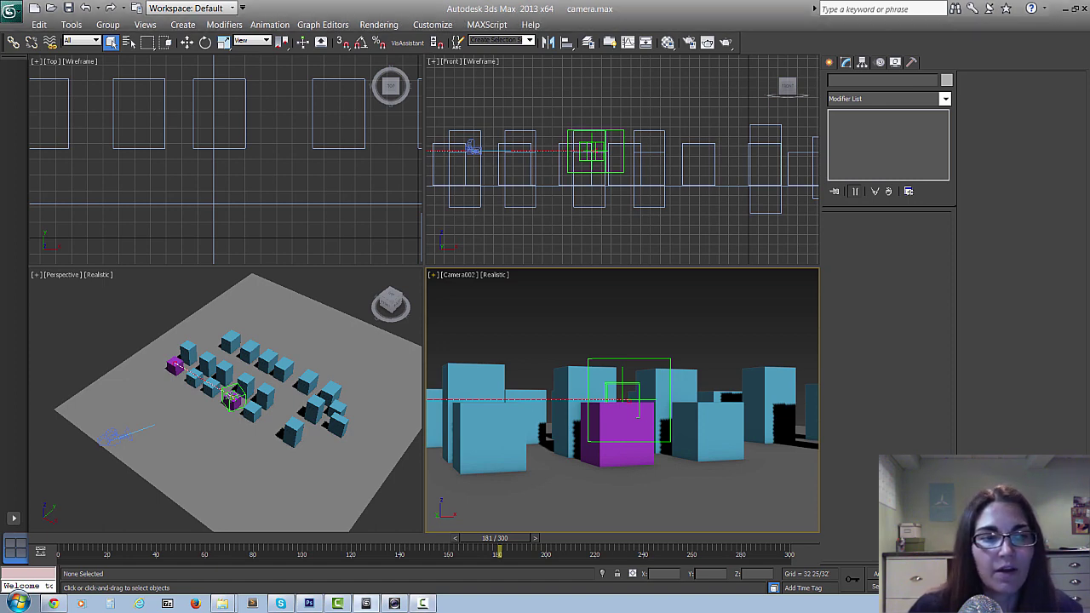
pyautogui.press('/')
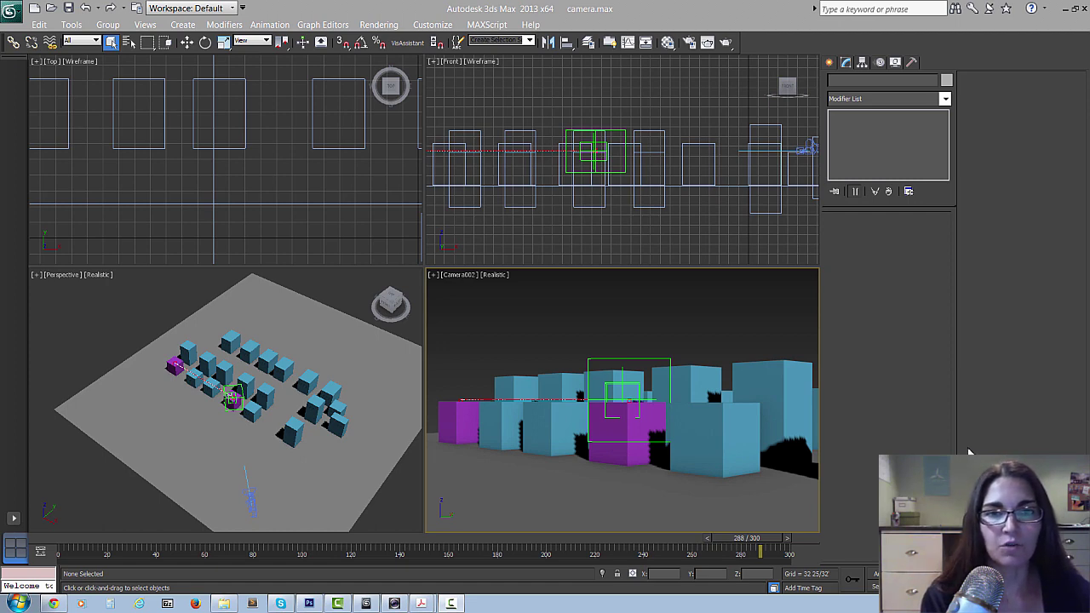
# Open the animated sequence preview settings for the Camera002 view and review the available rendering levels
pyautogui.click(432, 276)
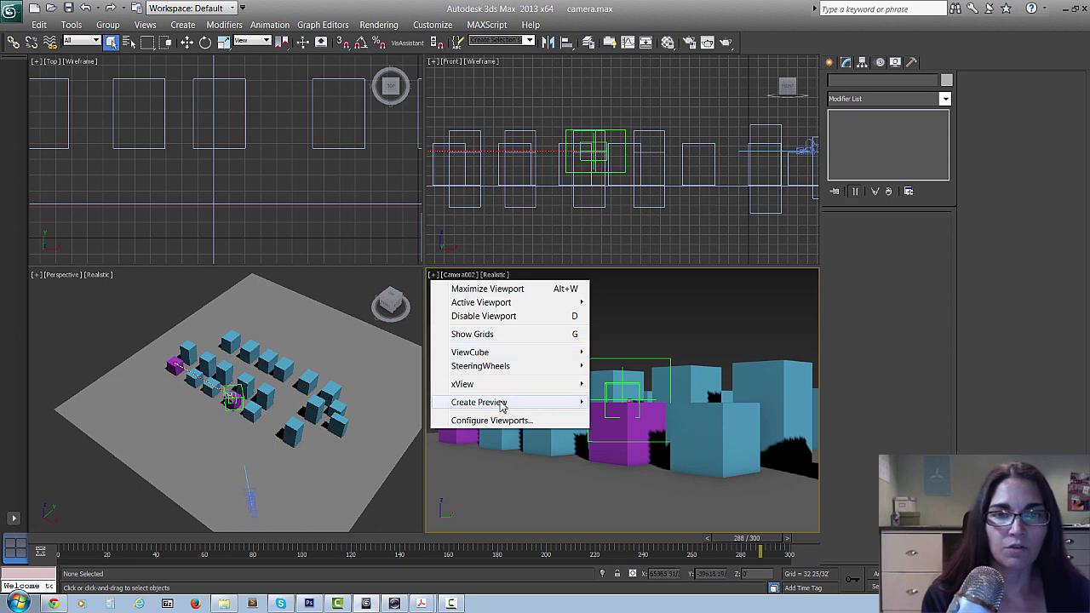
pyautogui.moveTo(537, 406)
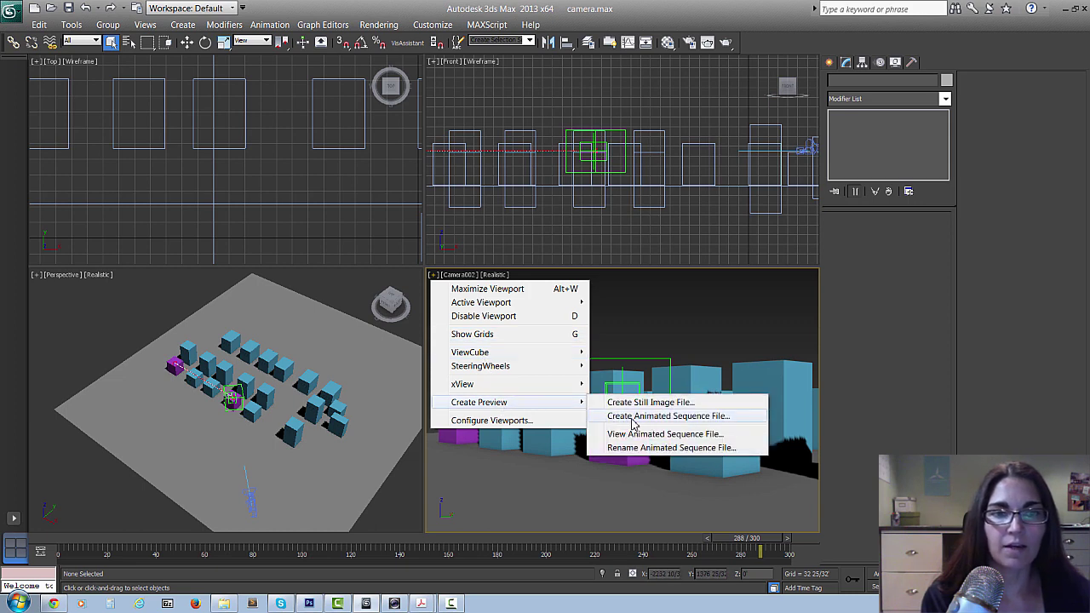
pyautogui.click(644, 418)
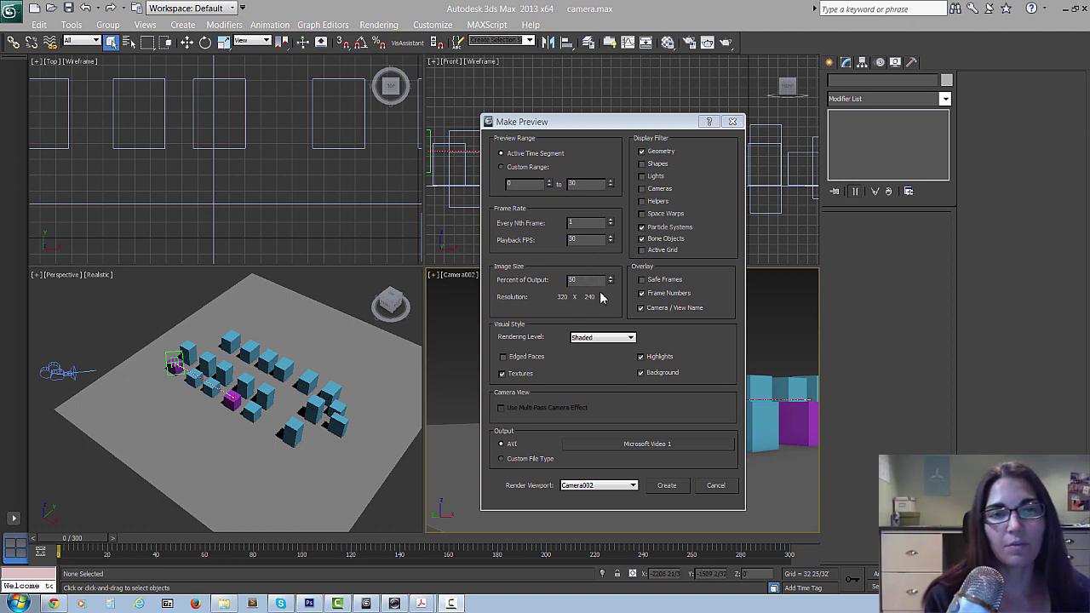
pyautogui.click(631, 338)
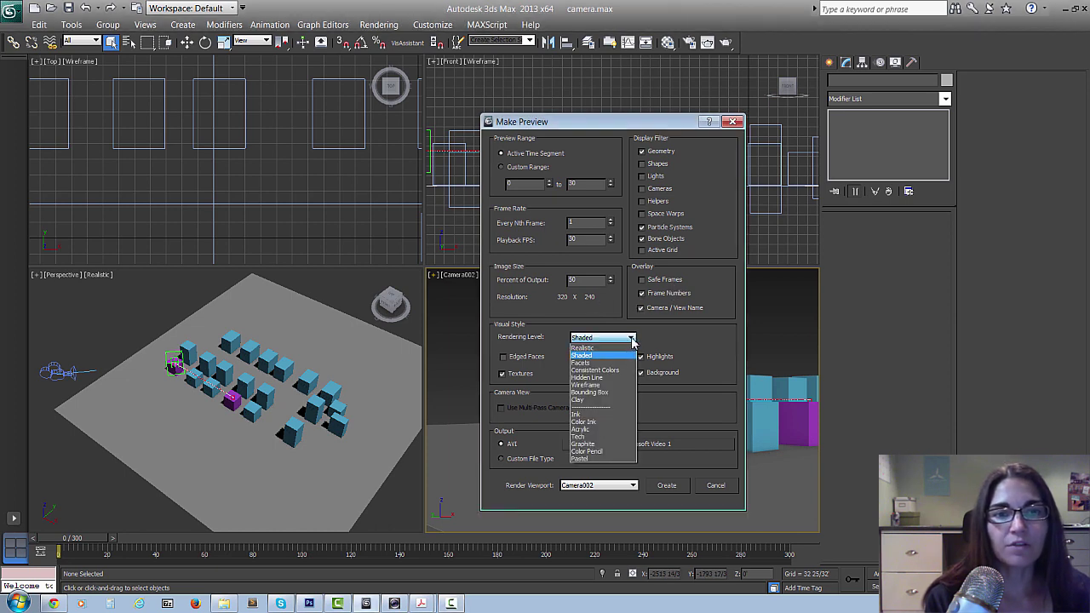
pyautogui.click(633, 339)
pyautogui.click(632, 339)
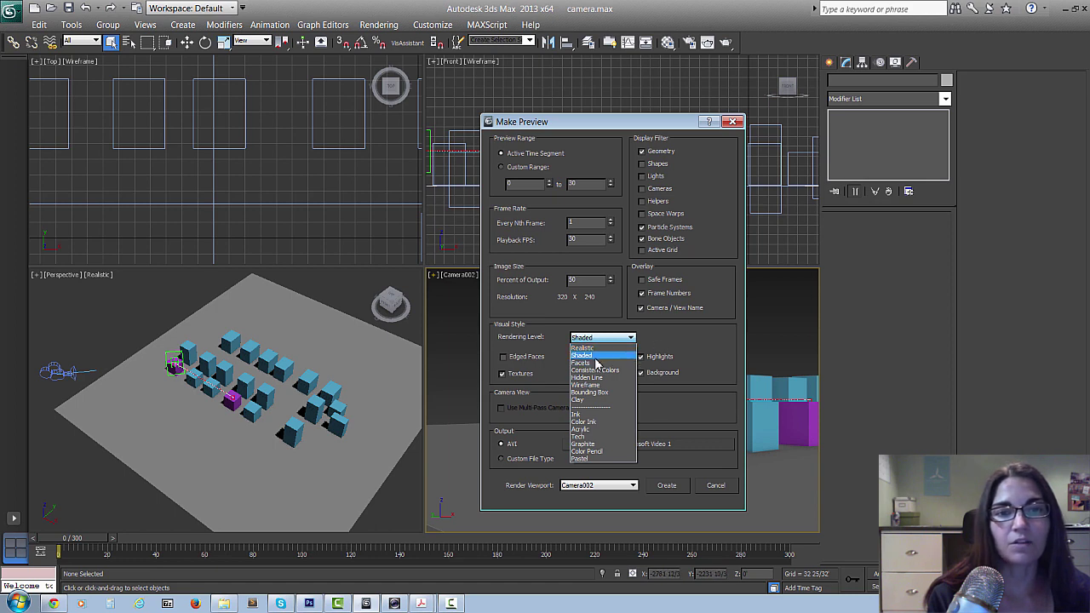
pyautogui.click(665, 343)
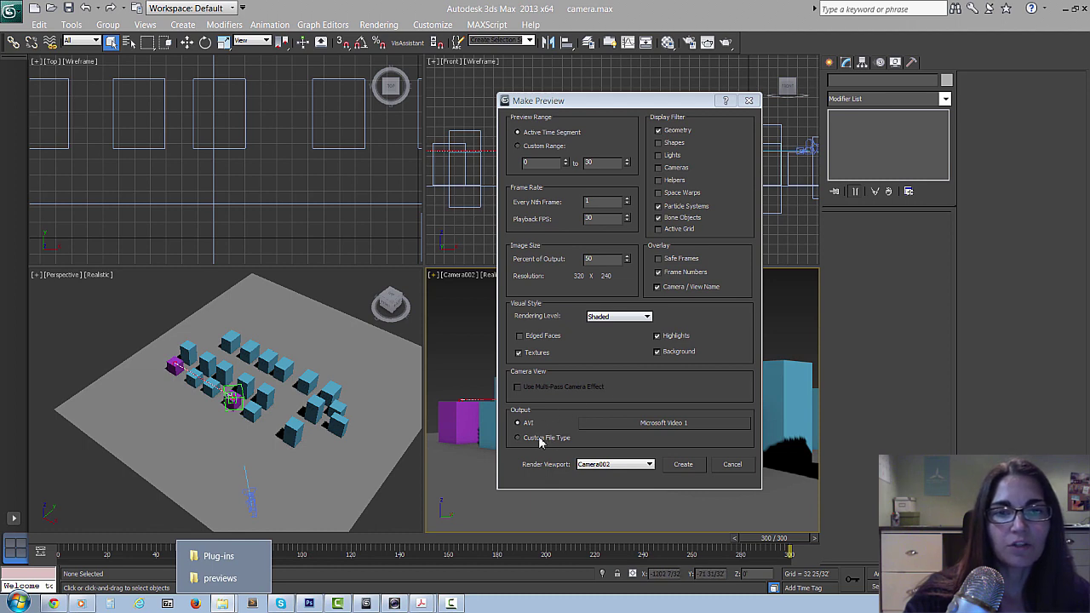
# Review the video compressors offered for the AVI output, and cancel the preview settings
pyautogui.click(669, 423)
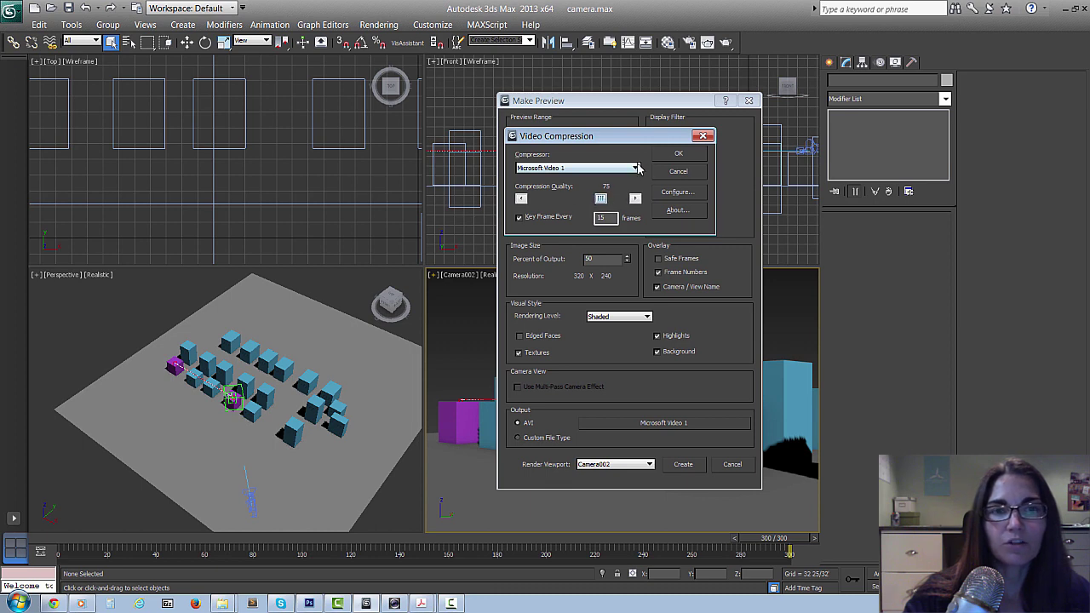
pyautogui.click(635, 169)
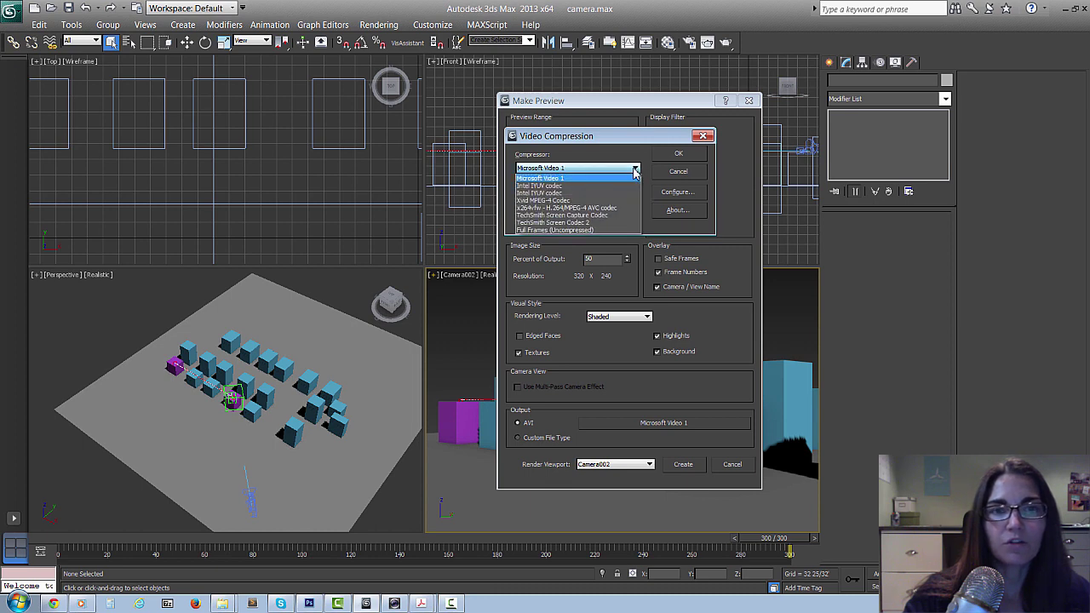
pyautogui.click(589, 177)
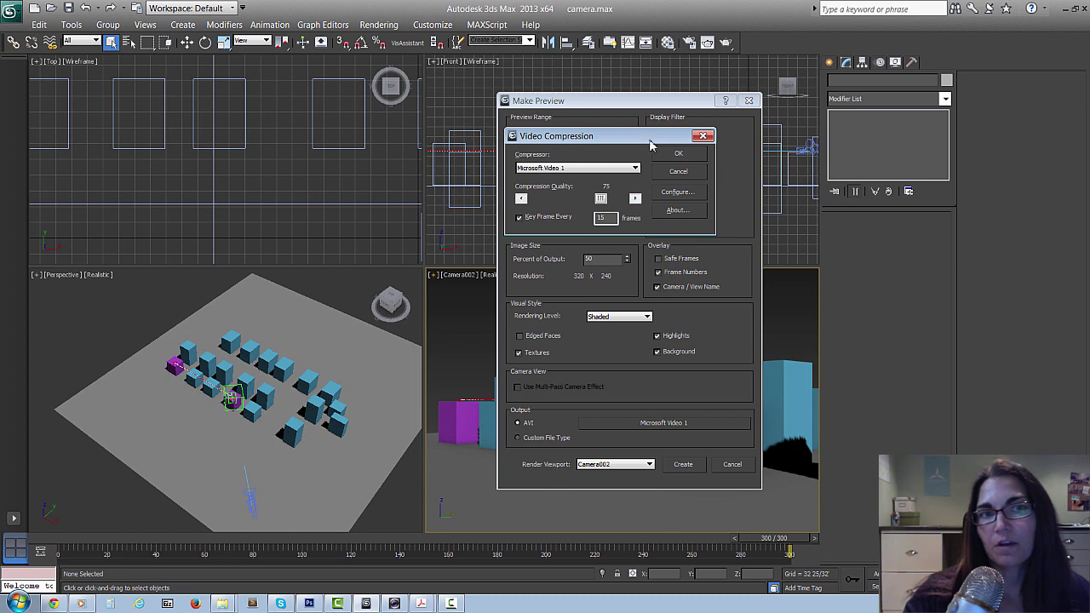
pyautogui.click(679, 173)
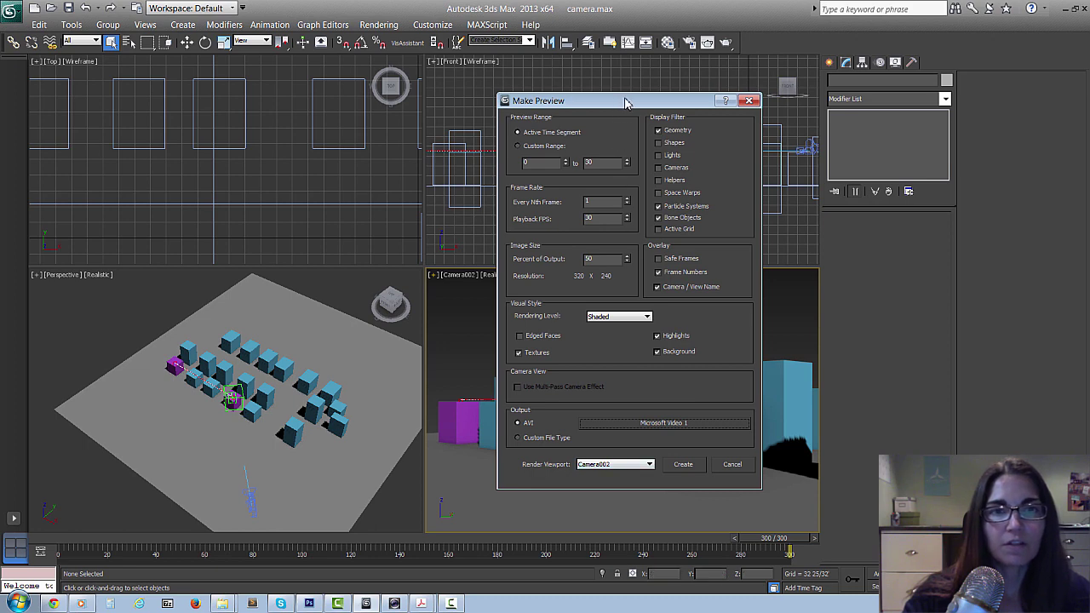
pyautogui.moveTo(622, 100); pyautogui.dragTo(664, 100)
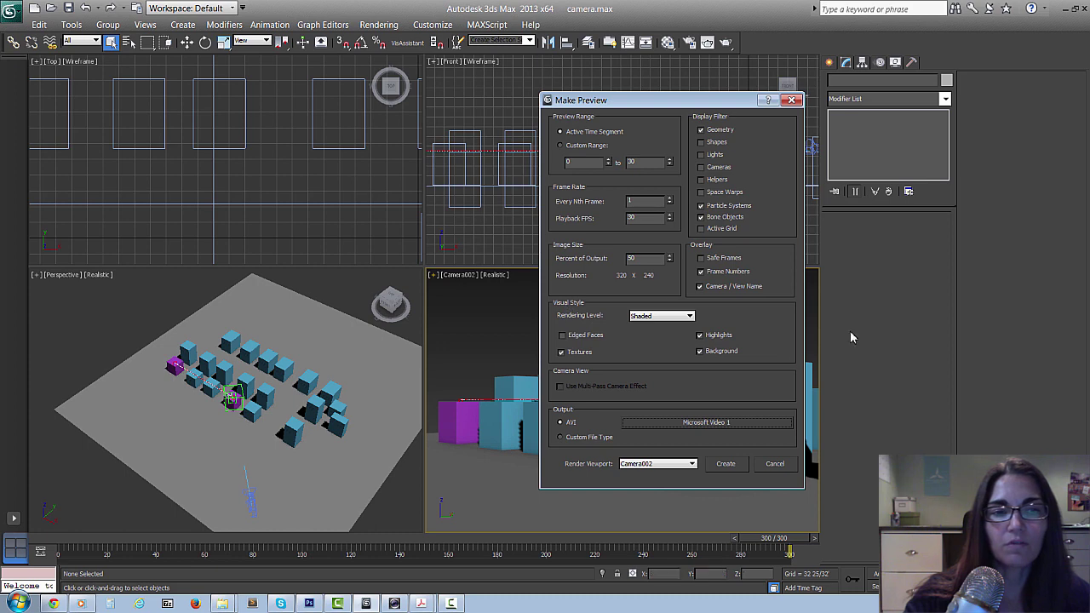
pyautogui.click(773, 463)
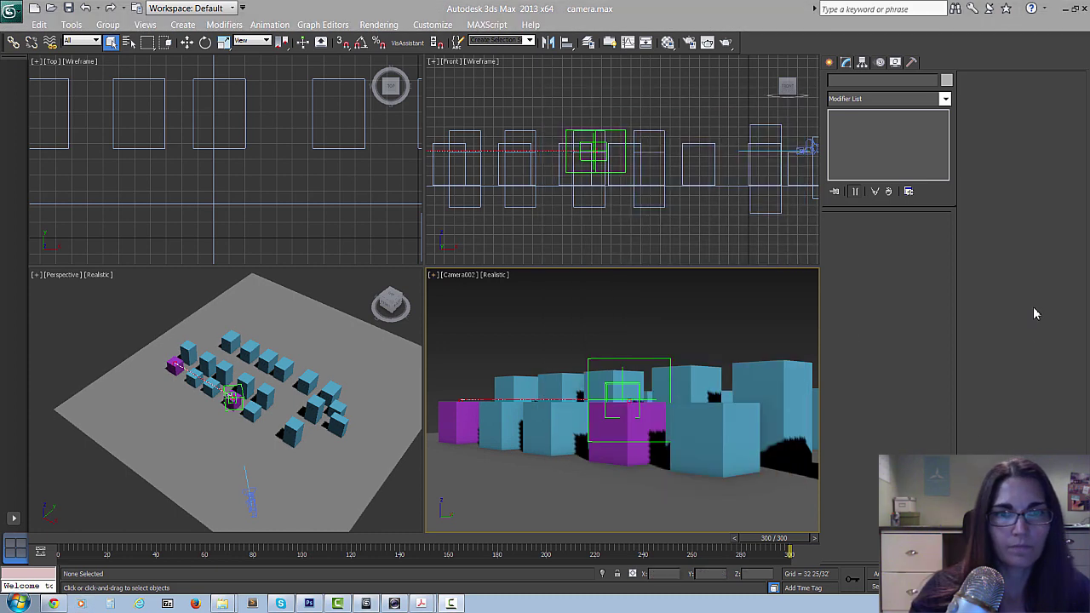
# Create an animated AVI preview of the Camera002 view over the active time segment, and pause its playback around frame 159
pyautogui.click(432, 274)
pyautogui.moveTo(567, 404)
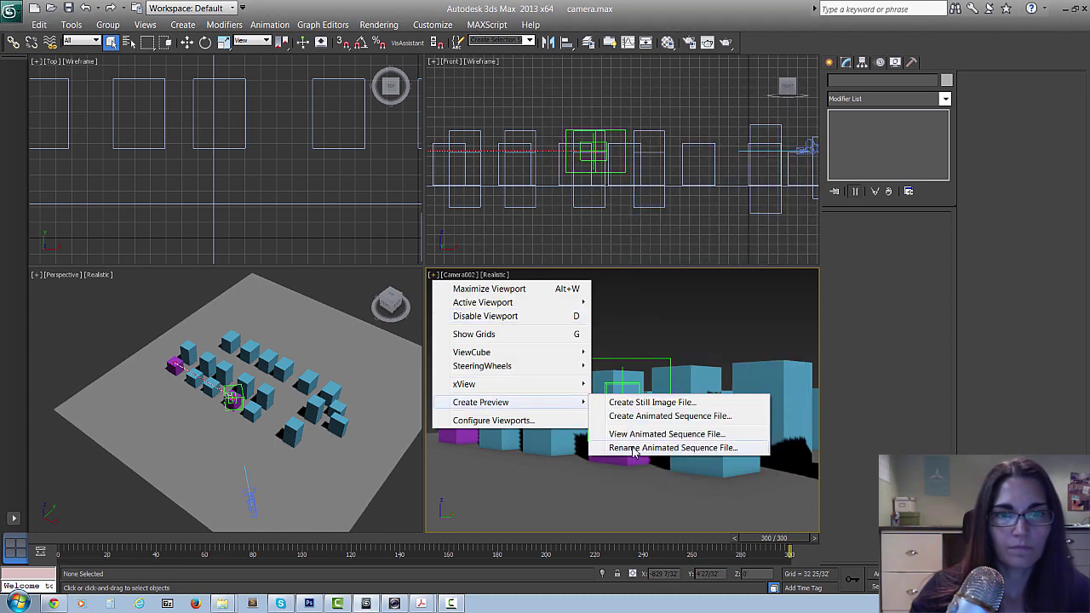
pyautogui.click(662, 417)
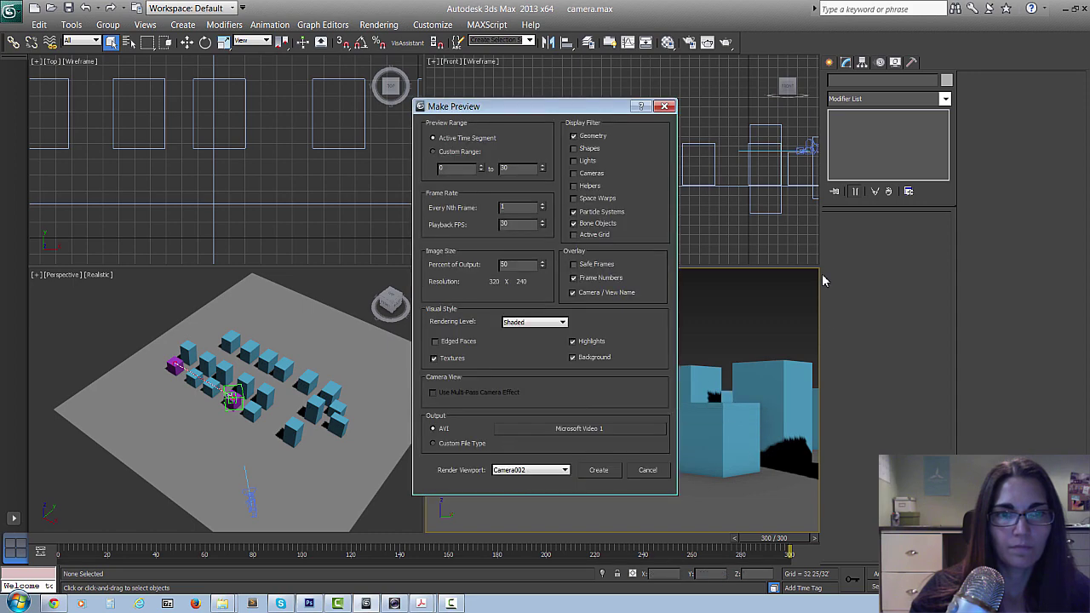
pyautogui.moveTo(580, 103); pyautogui.dragTo(696, 109)
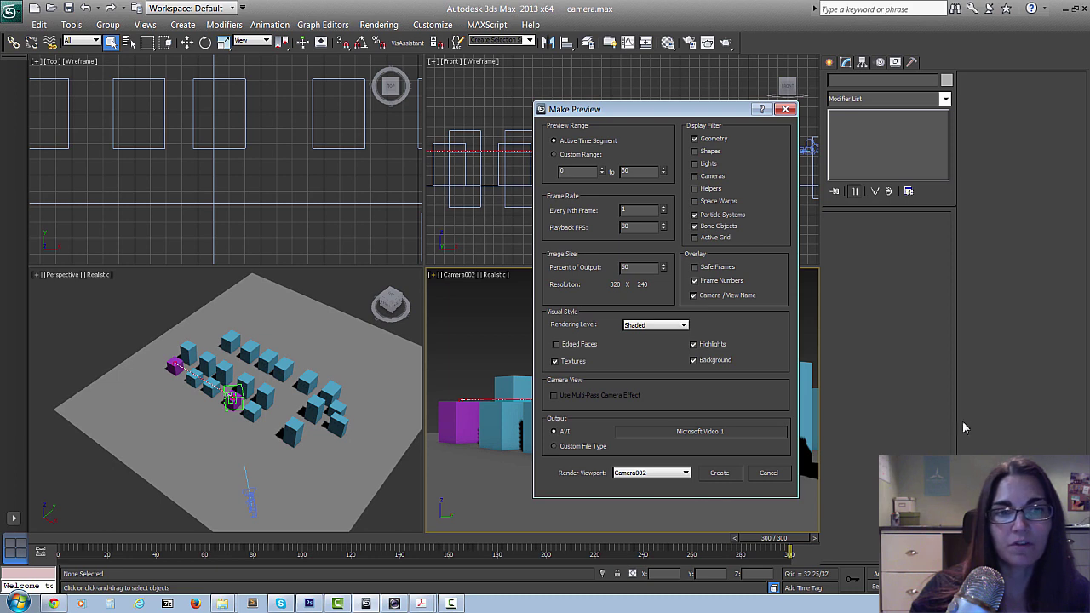
pyautogui.click(719, 472)
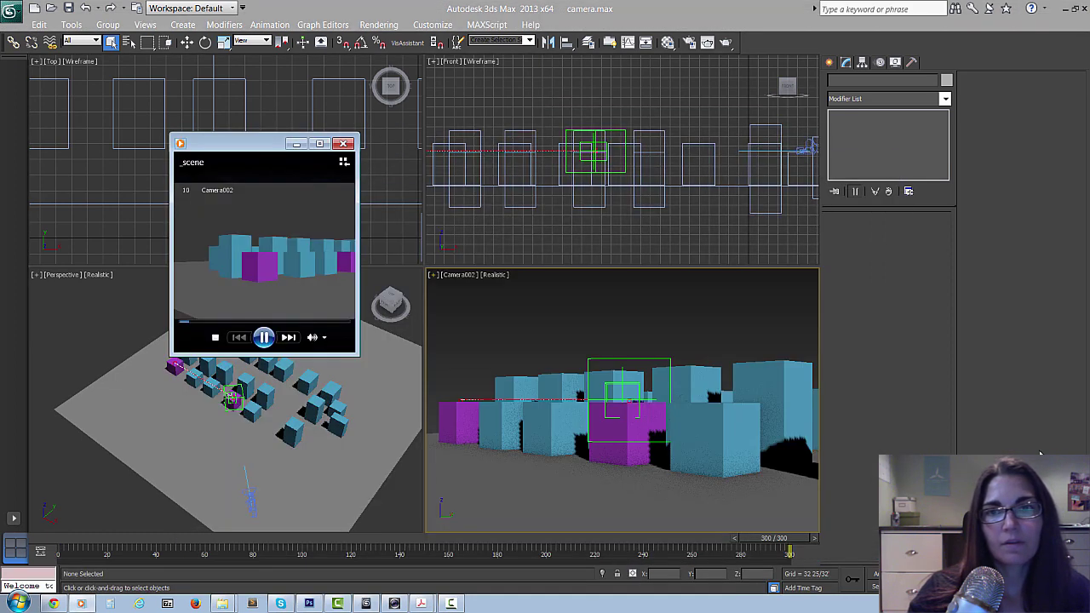
pyautogui.click(264, 337)
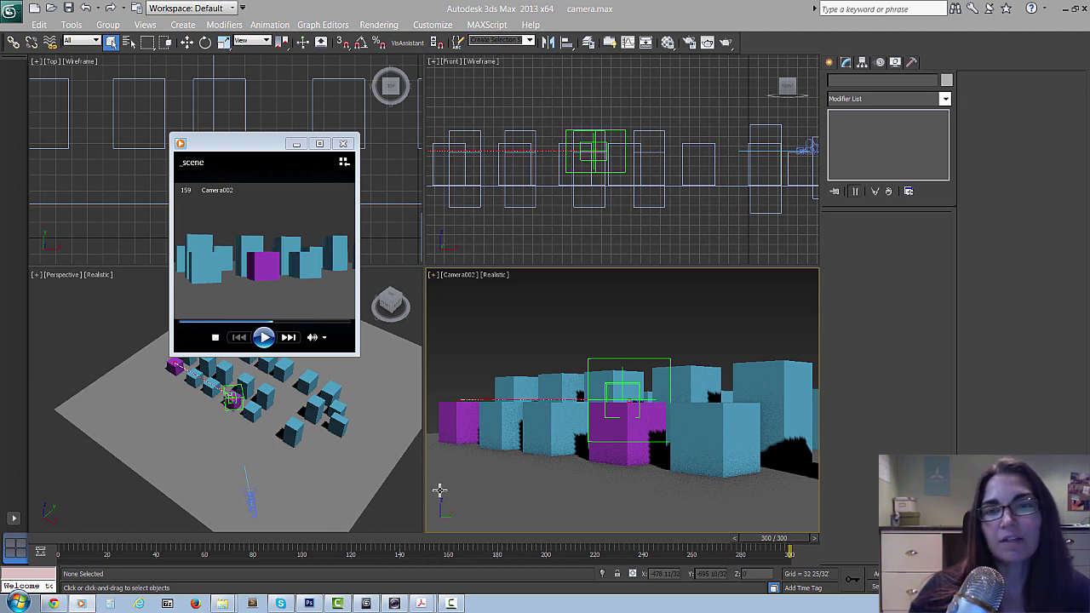
pyautogui.click(249, 176)
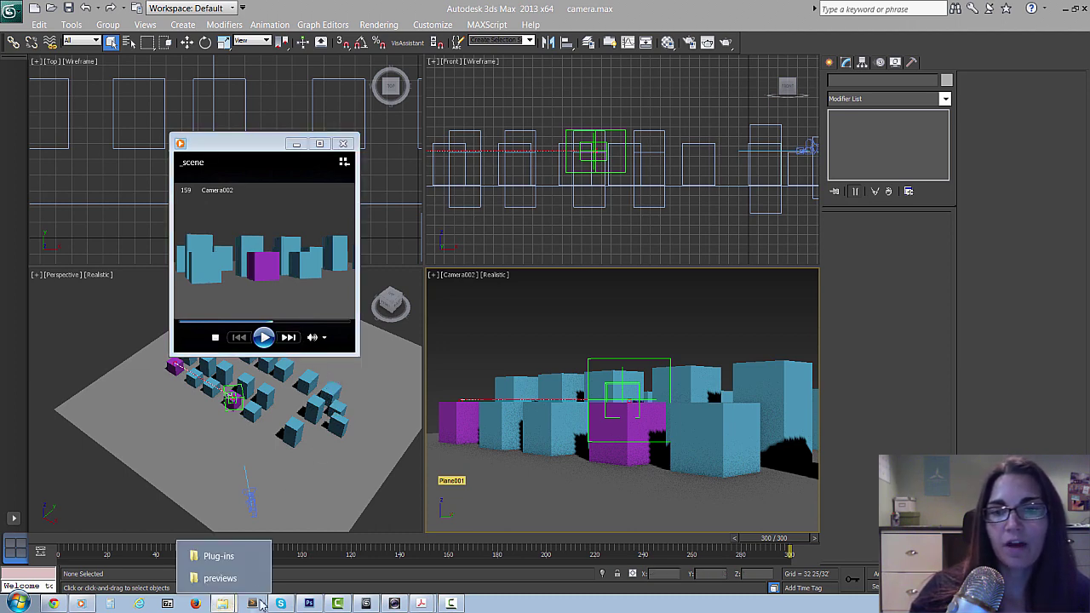
# Switch to the previews folder in Windows Explorer to see the saved preview file, and go up to the 3Dfiles folder
pyautogui.click(234, 584)
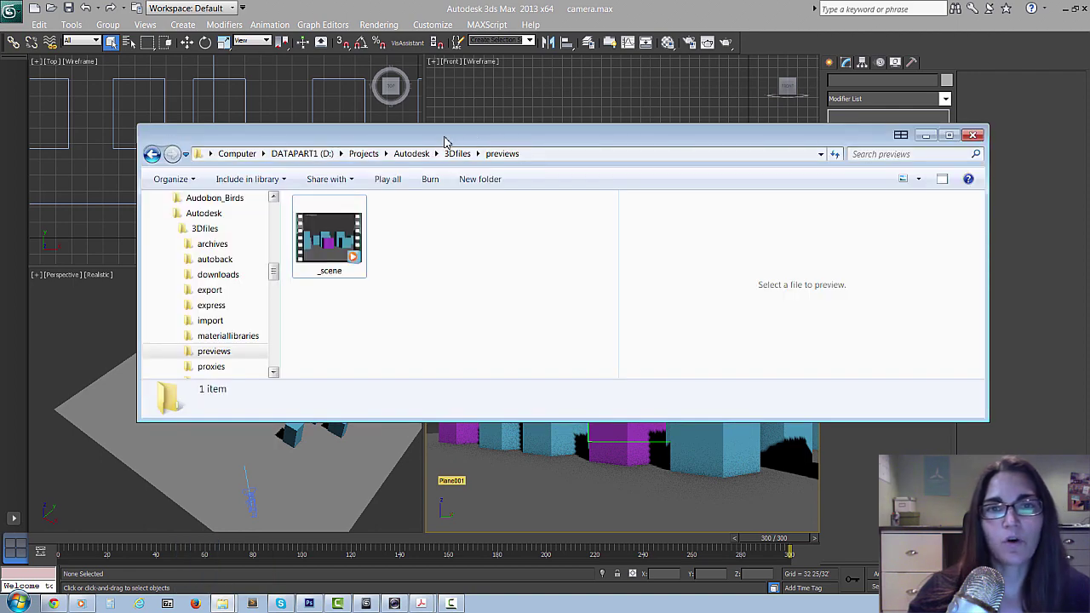
pyautogui.moveTo(451, 138); pyautogui.dragTo(686, 111)
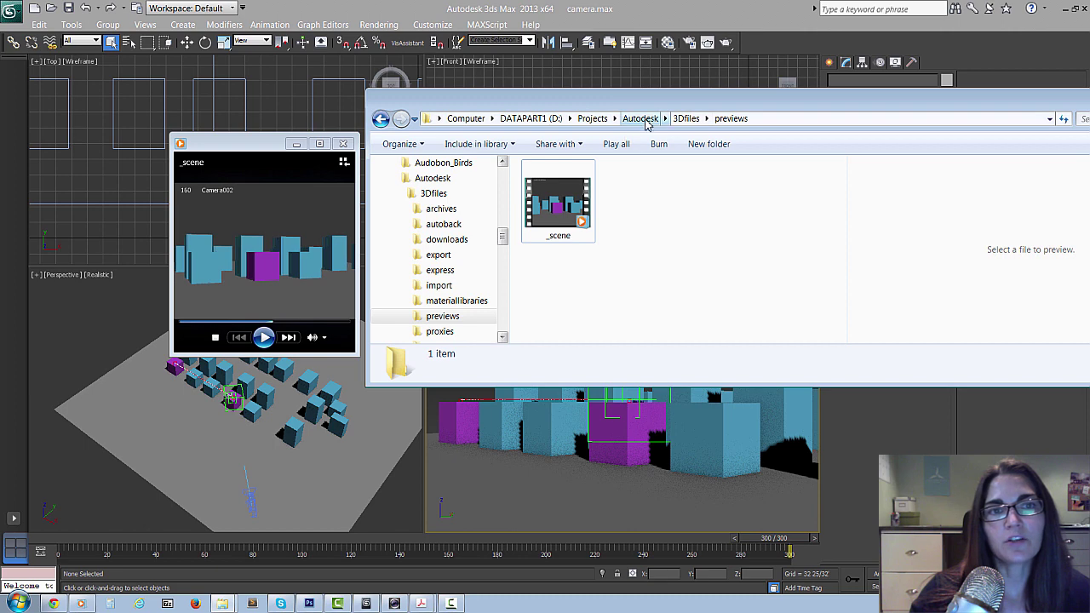
pyautogui.click(686, 118)
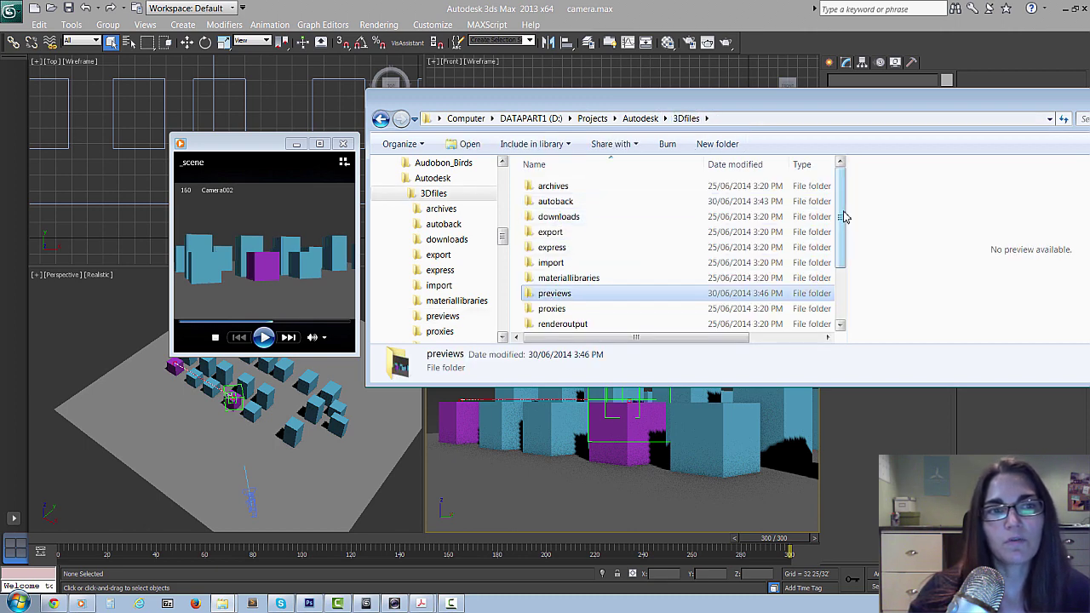
# Rename the _scene video in the previews folder to test'_scene, and switch back to 3ds Max
pyautogui.moveTo(842, 214)
pyautogui.mouseDown()
pyautogui.moveTo(842, 272)
pyautogui.moveTo(846, 213)
pyautogui.mouseUp()
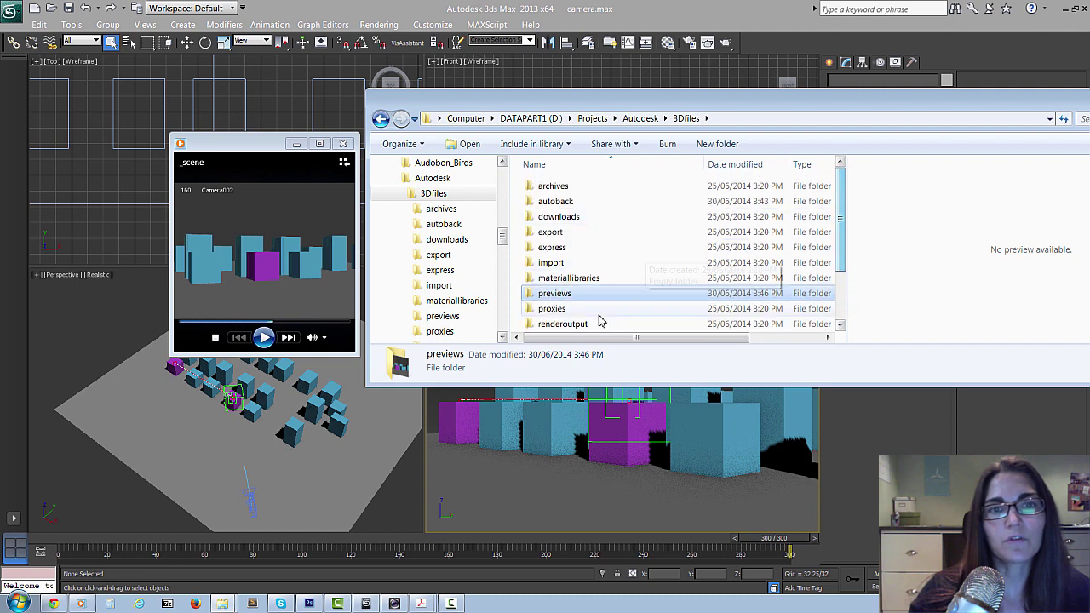
pyautogui.doubleClick(558, 292)
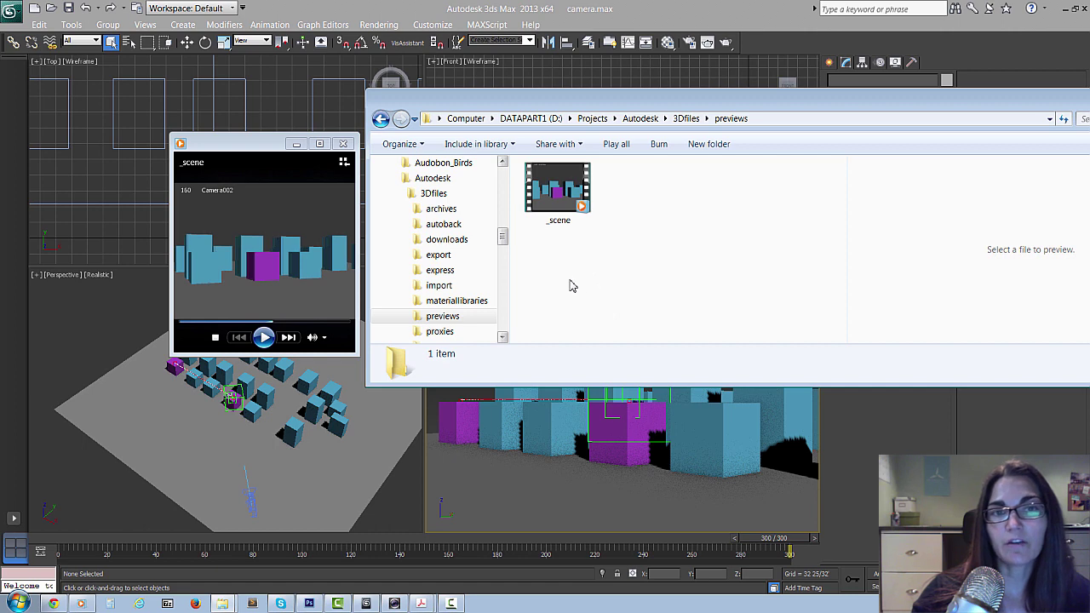
pyautogui.rightClick(552, 202)
pyautogui.click(587, 384)
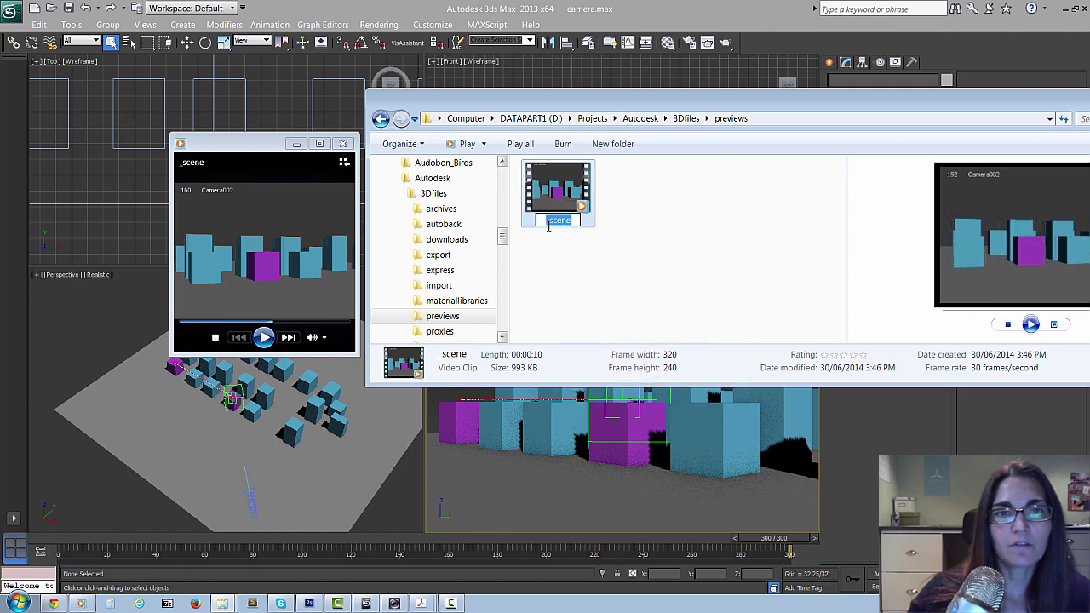
pyautogui.click(552, 222)
pyautogui.write('test')
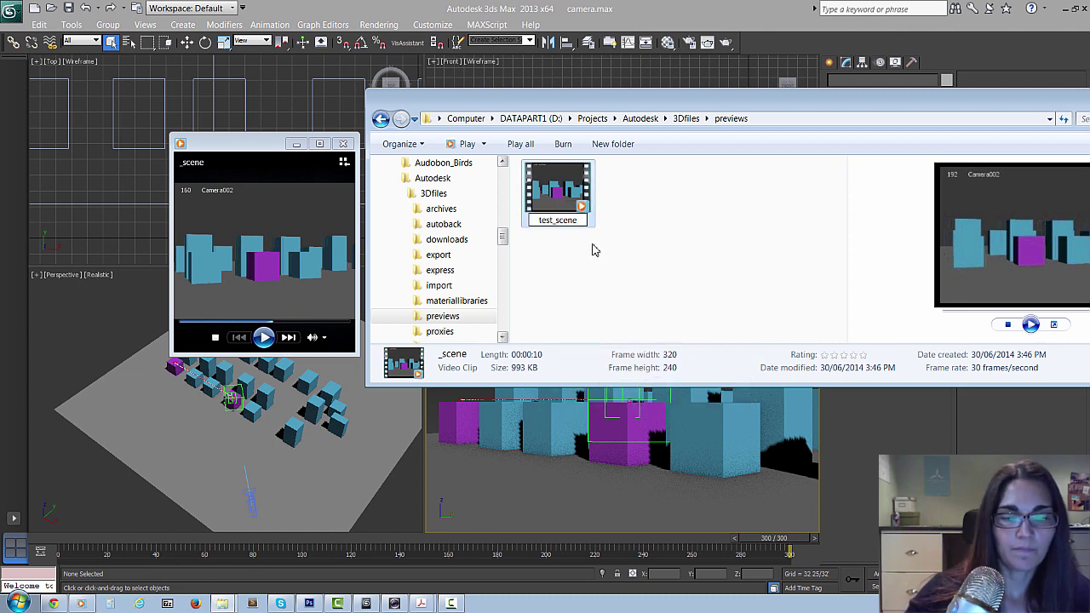
pyautogui.press('Return')
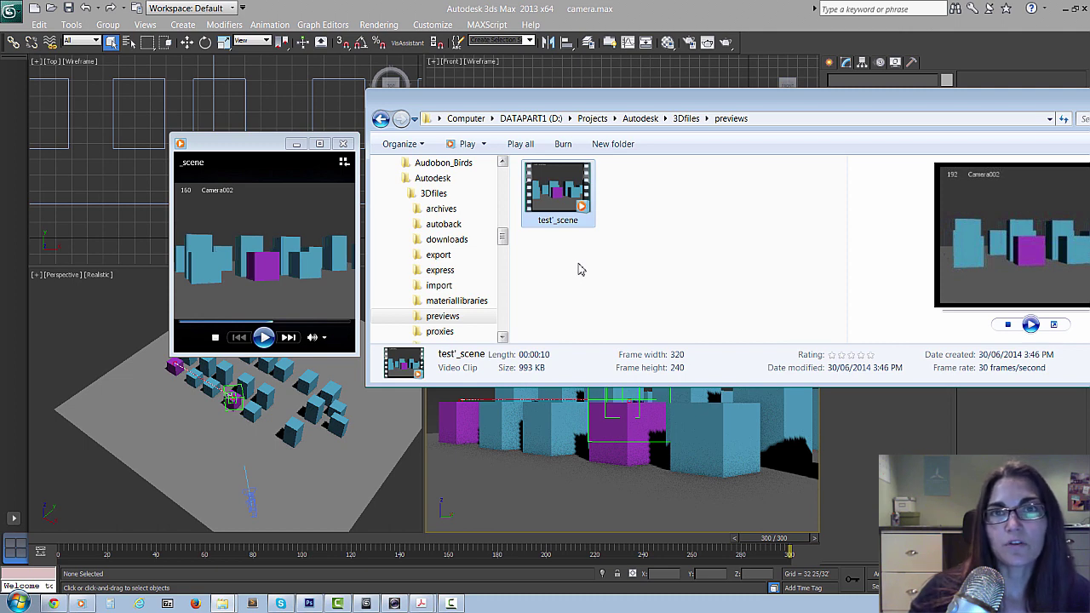
pyautogui.hotkey('alt', 'Tab')
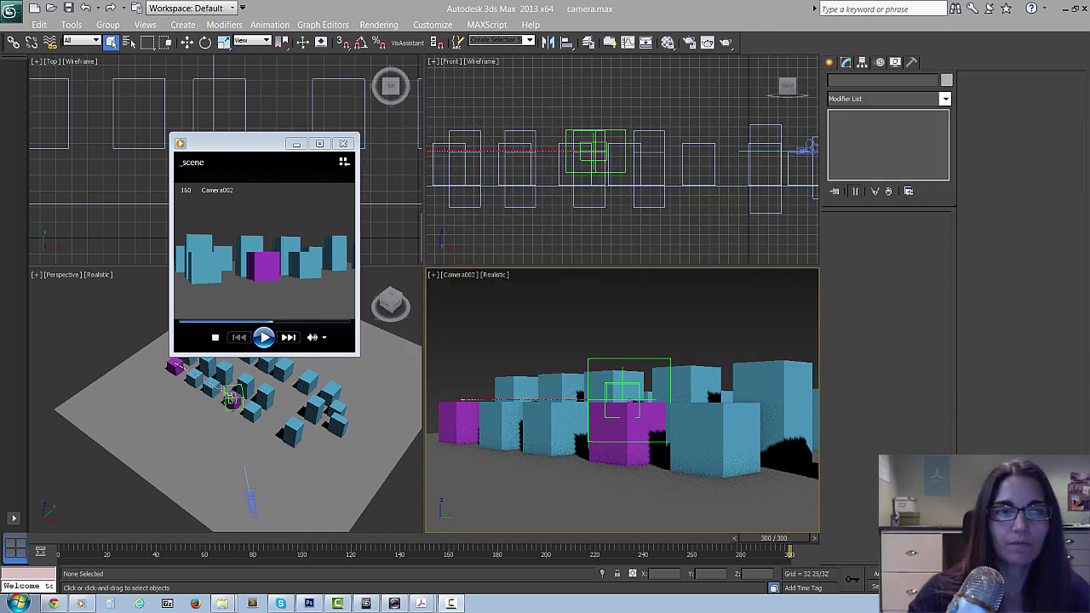